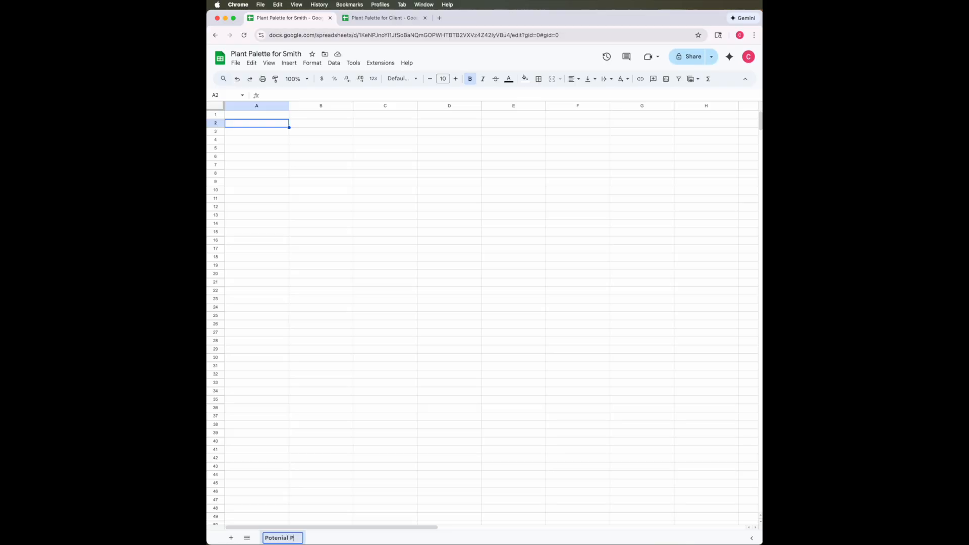
# Name the sheet tab Potenial Plants and enter the headers Genus, Species, Cultivar and Common Name in B1 to E1
pyautogui.click(322, 430)
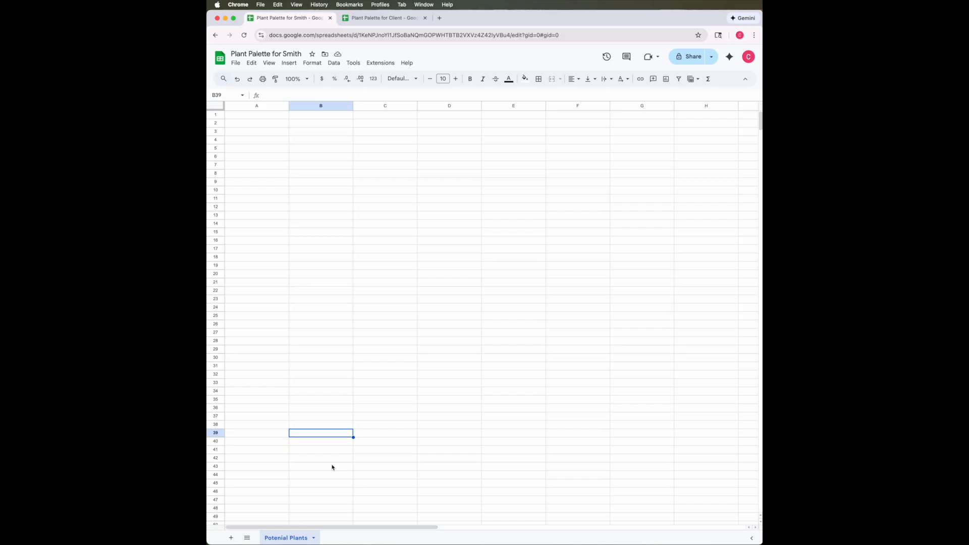
pyautogui.click(271, 116)
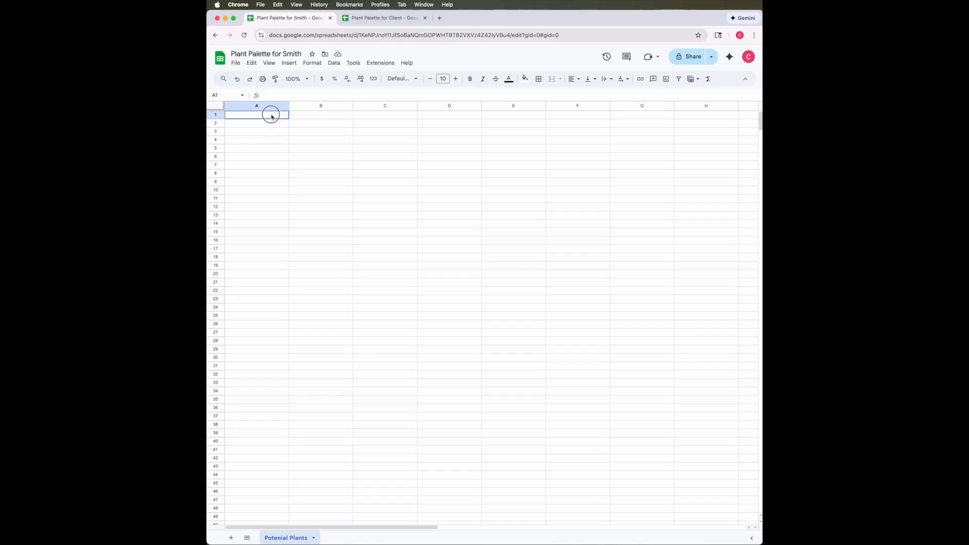
pyautogui.click(325, 117)
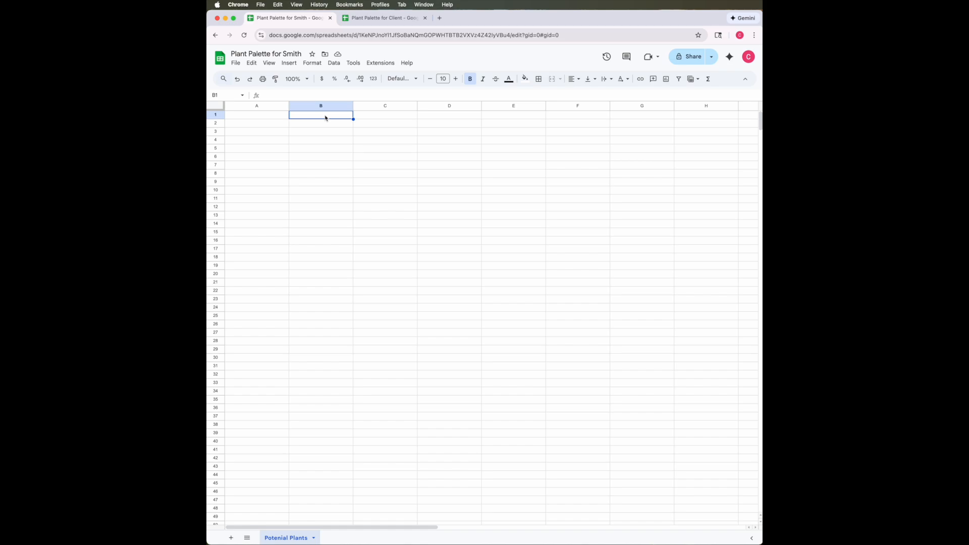
pyautogui.write('Genus')
pyautogui.press('Tab')
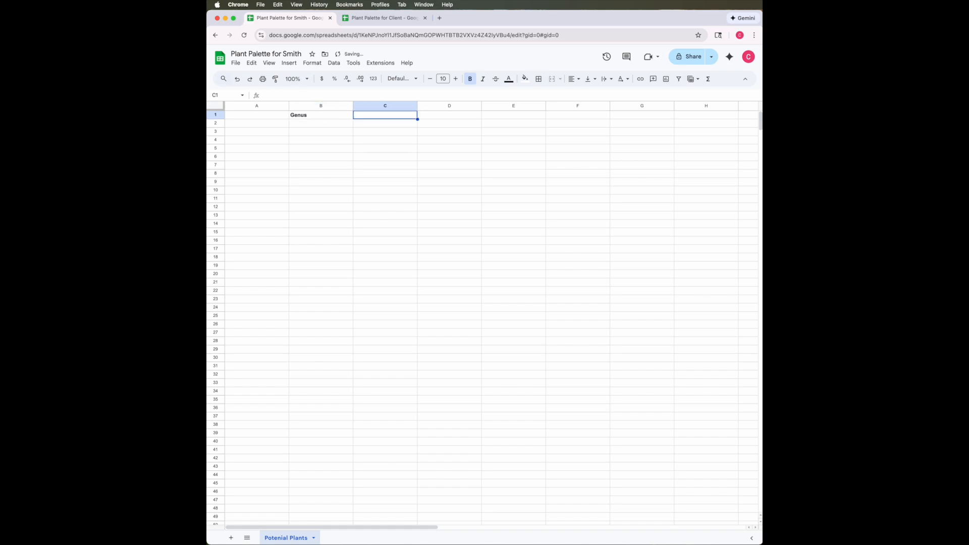
pyautogui.write('Spr')
pyautogui.write('ecies')
pyautogui.press('Tab')
pyautogui.write('Cultivar')
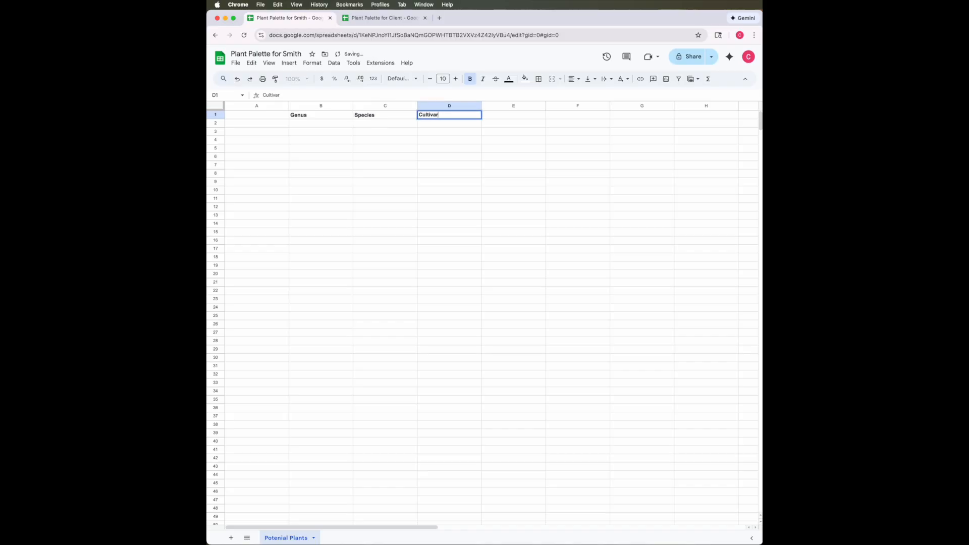
pyautogui.press('Tab')
pyautogui.write('Cp')
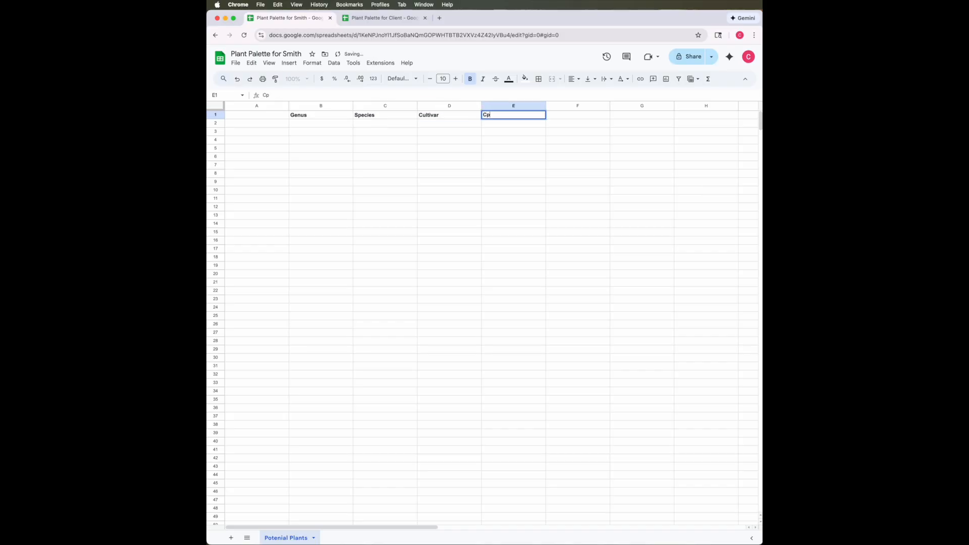
pyautogui.write('ommon Name')
pyautogui.press('Tab')
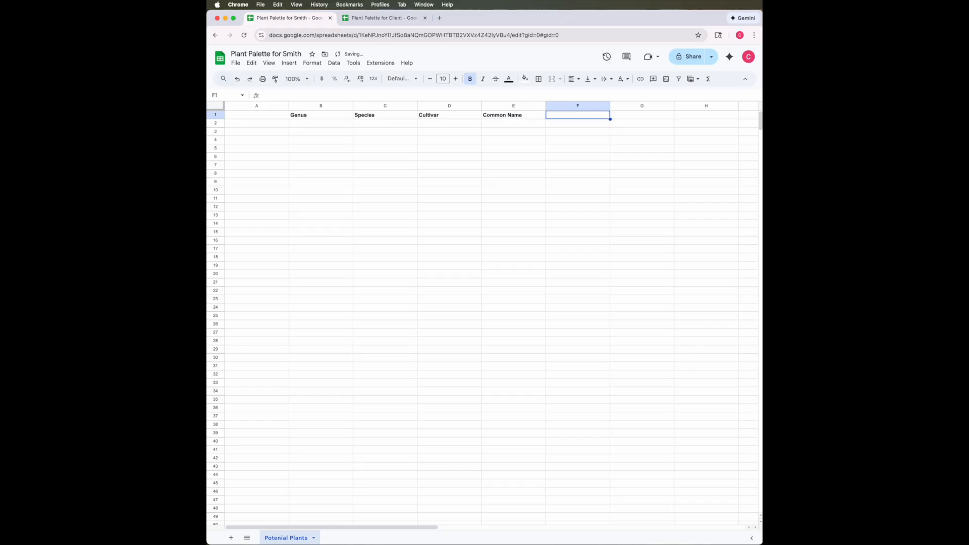
# Enter a header of the designer's first name plus Notes in F1, and Client Comments/Notes in G1
pyautogui.write('Charlene ')
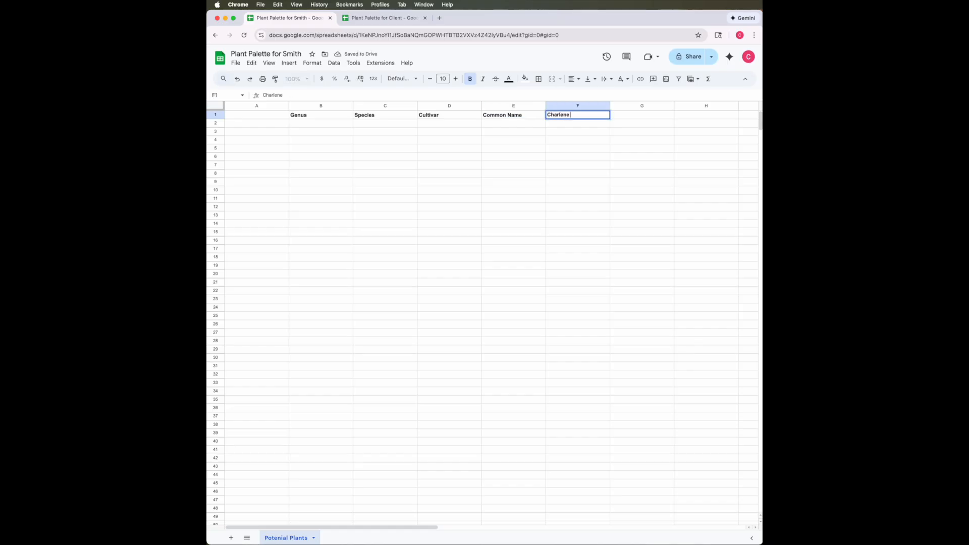
pyautogui.write('Notes')
pyautogui.press('Tab')
pyautogui.write('C')
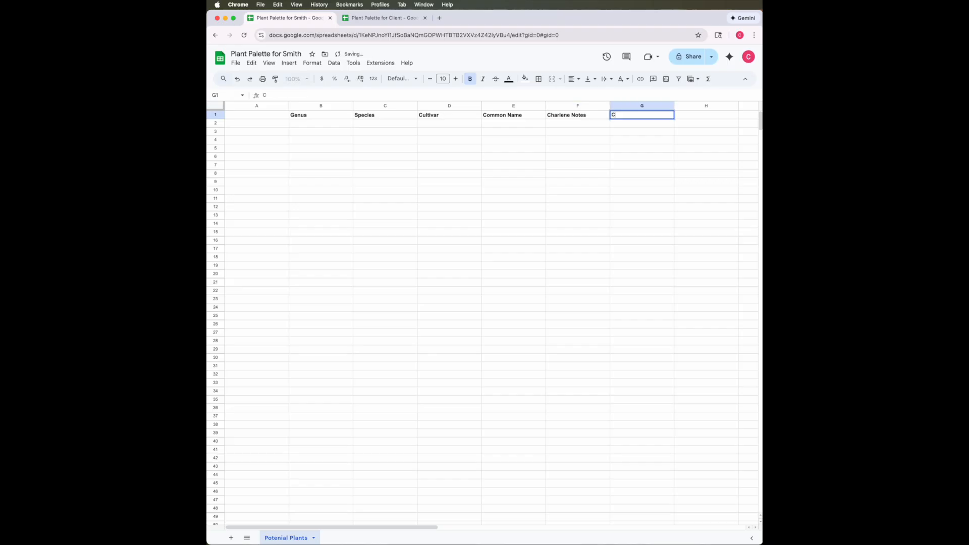
pyautogui.write('lients')
pyautogui.write(' Comments')
pyautogui.write('/Notes')
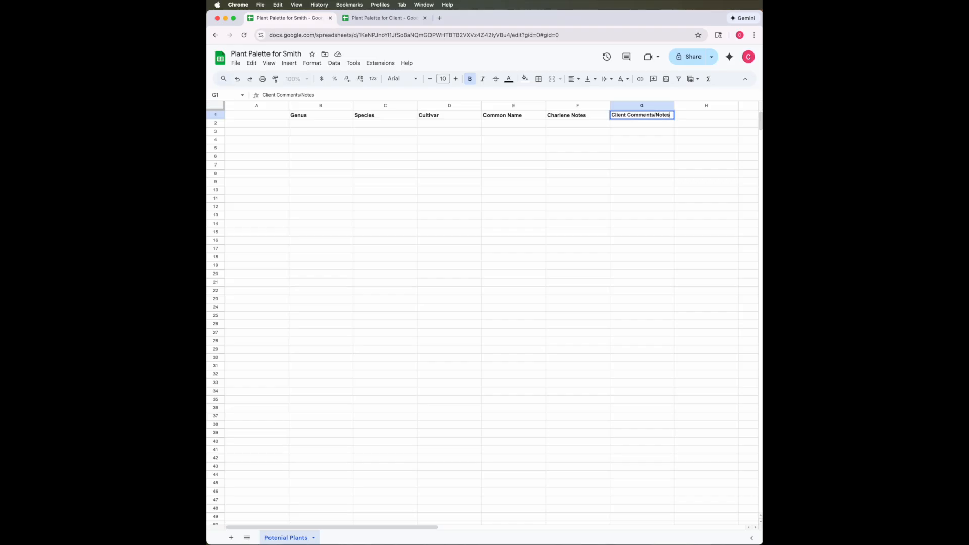
pyautogui.click(301, 165)
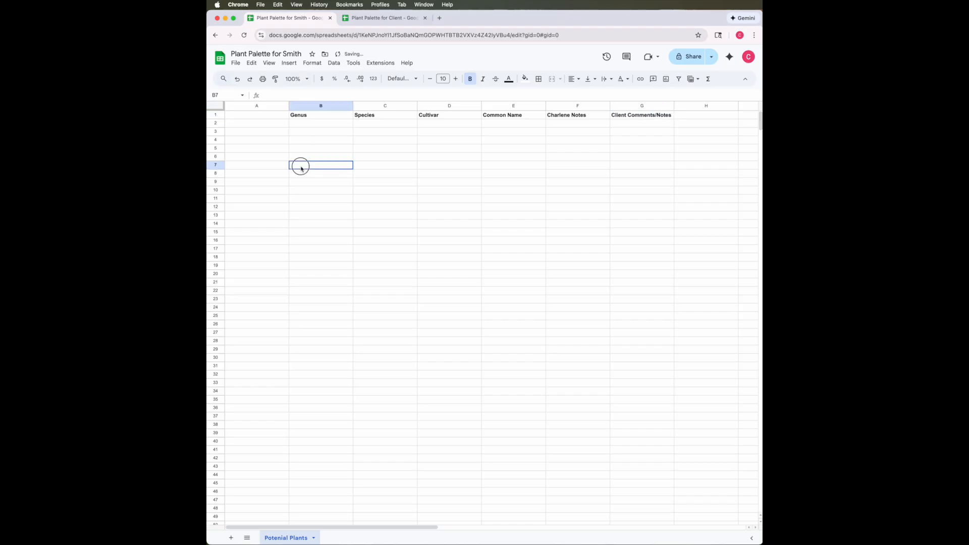
# Enter the plant category labels Trees in A2 and Shrubs in A7
pyautogui.click(269, 123)
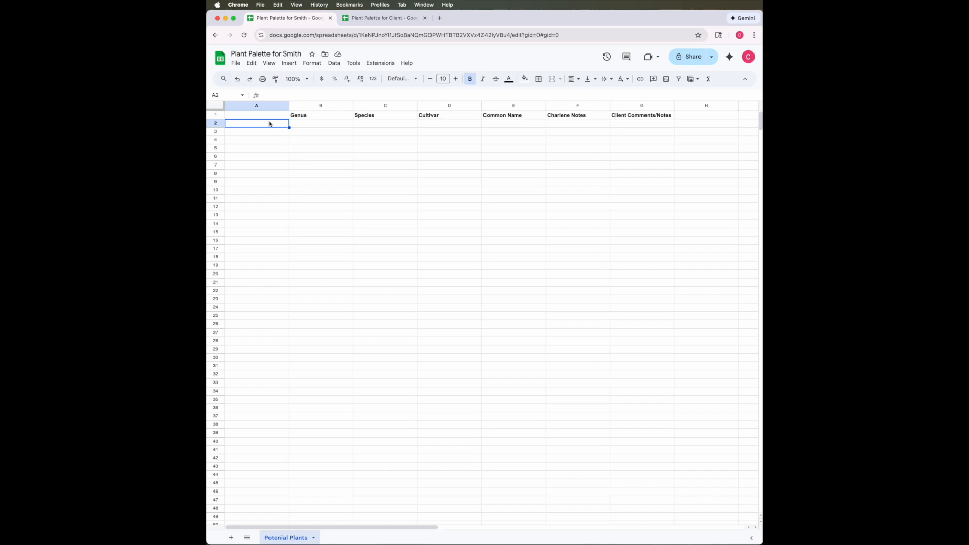
pyautogui.write('Trees')
pyautogui.press('Return')
pyautogui.press('Return')
pyautogui.press('Return')
pyautogui.press('Return')
pyautogui.press('Return')
pyautogui.write('Shrubs')
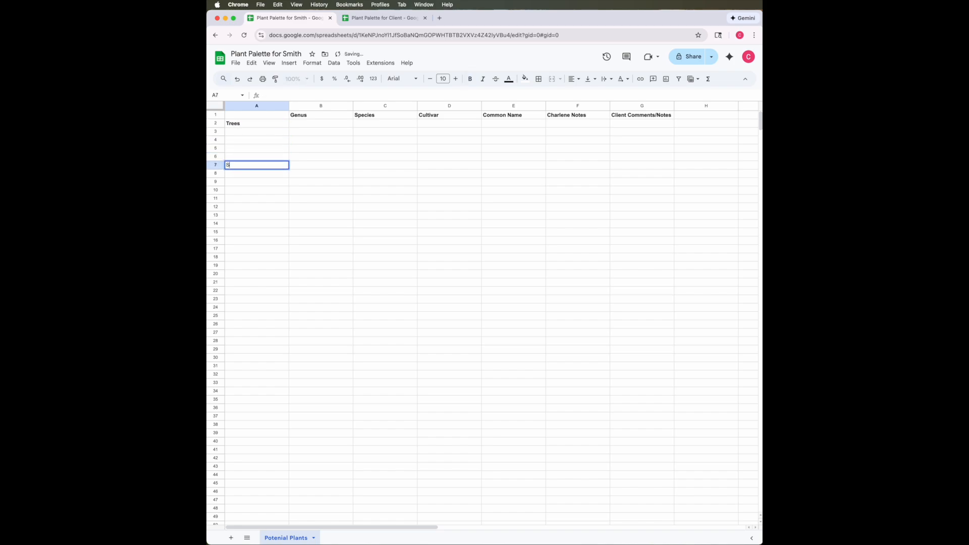
pyautogui.press('Return')
pyautogui.press('Return')
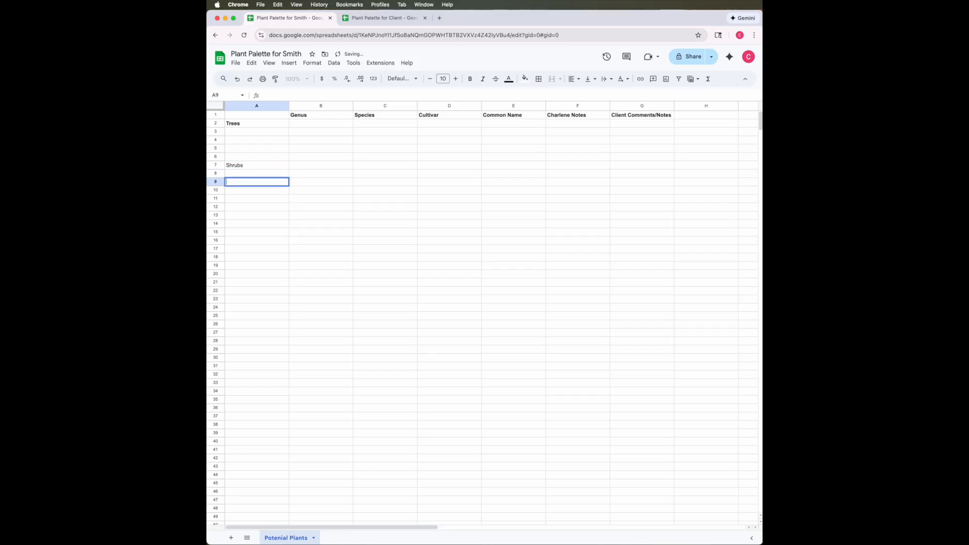
# Enter the category labels Perennials in A14 and Vines in A22
pyautogui.click(236, 224)
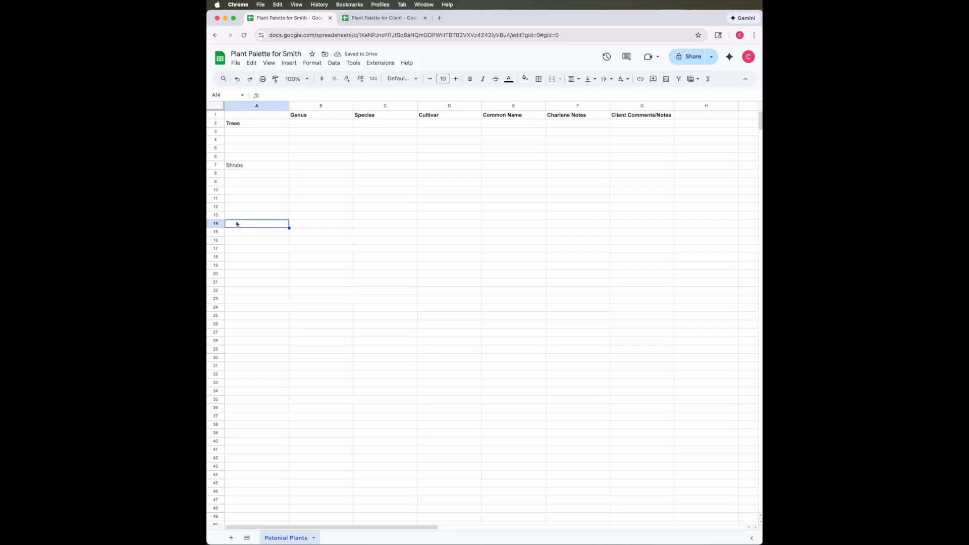
pyautogui.write('Perennials')
pyautogui.click(239, 293)
pyautogui.write('Vines')
pyautogui.click(228, 326)
# Format the Vines label in A22 as bold, non-italic and left-aligned
pyautogui.click(263, 293)
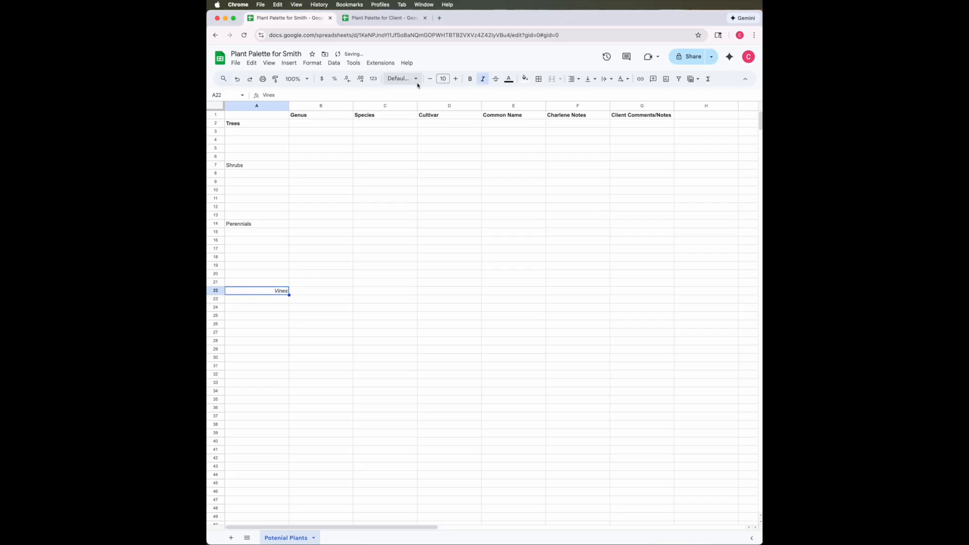
pyautogui.click(470, 79)
pyautogui.click(483, 79)
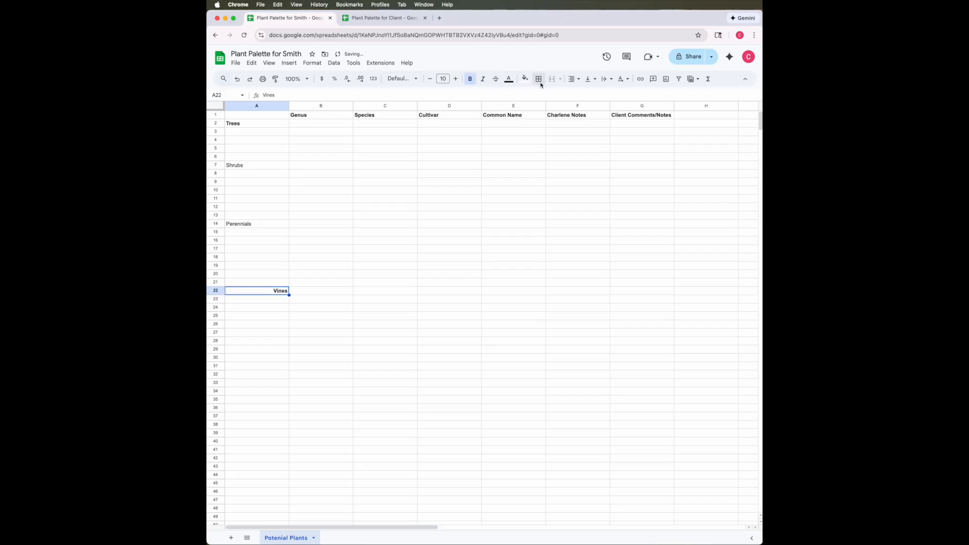
pyautogui.click(573, 79)
pyautogui.click(576, 94)
# Enter the category labels Groundcovers in A32, Bulbs in A38 and Annuals in A42
pyautogui.click(262, 375)
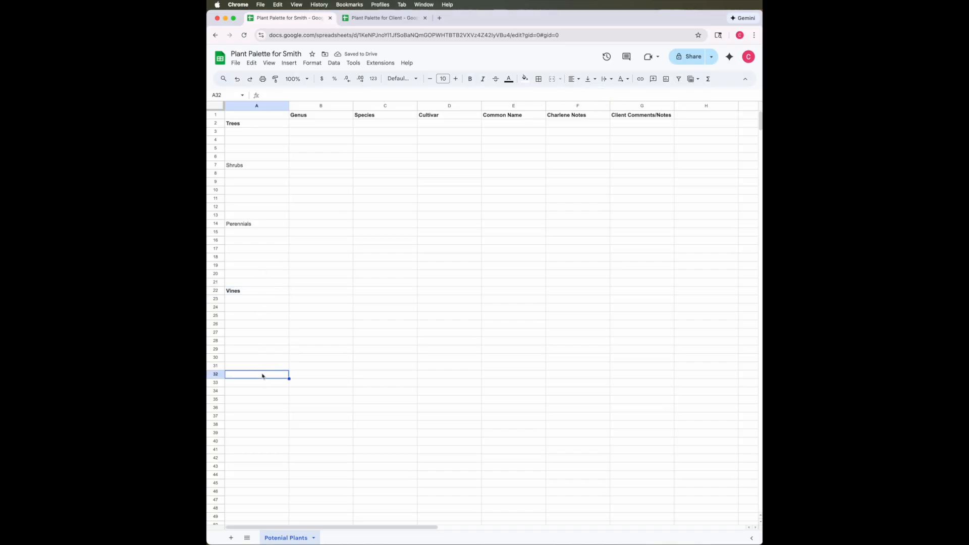
pyautogui.write('Groundcovers')
pyautogui.press('Return')
pyautogui.press('Return')
pyautogui.press('Return')
pyautogui.press('Return')
pyautogui.press('Return')
pyautogui.press('Return')
pyautogui.press('Return')
pyautogui.press('Return')
pyautogui.press('Return')
pyautogui.press('Return')
pyautogui.press('Return')
pyautogui.write('Bulbs')
pyautogui.press('Return')
pyautogui.press('Return')
pyautogui.press('Return')
pyautogui.press('Return')
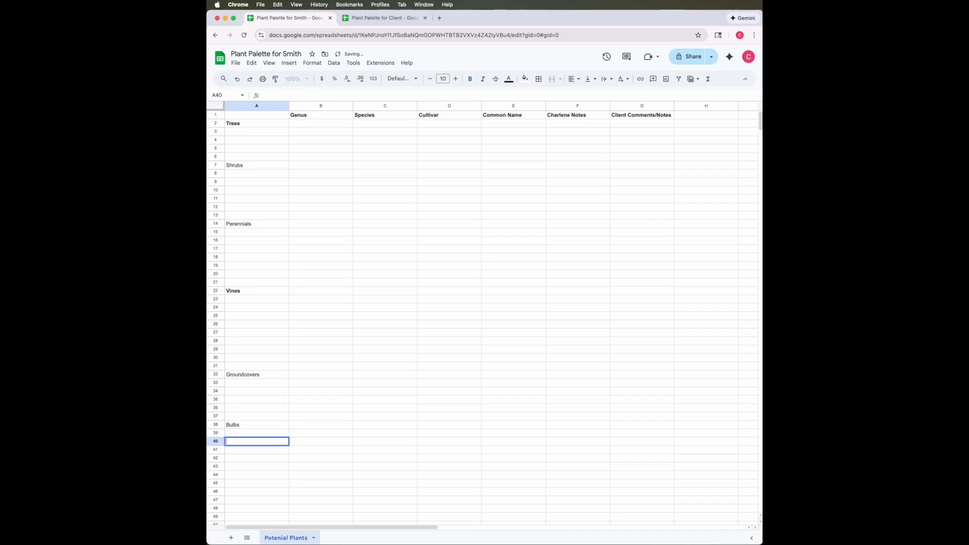
pyautogui.write('Annuals')
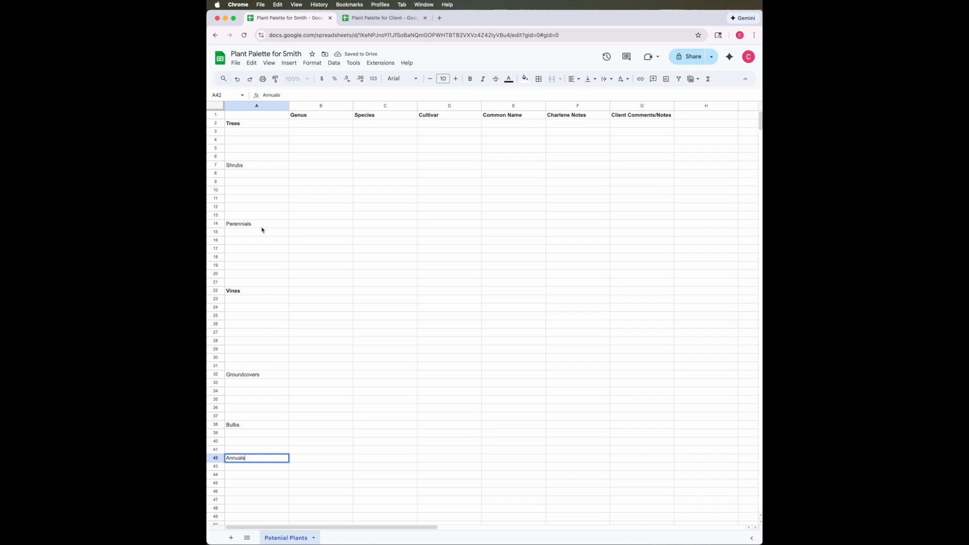
pyautogui.press('Return')
pyautogui.press('Return')
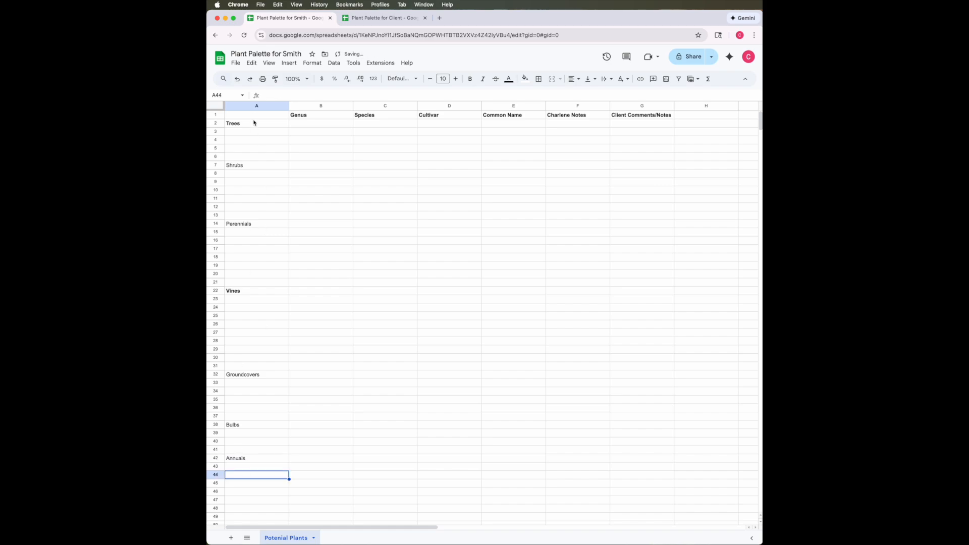
# Make all the plant category labels in column A bold
pyautogui.click(256, 105)
pyautogui.click(470, 79)
pyautogui.click(471, 79)
pyautogui.click(257, 200)
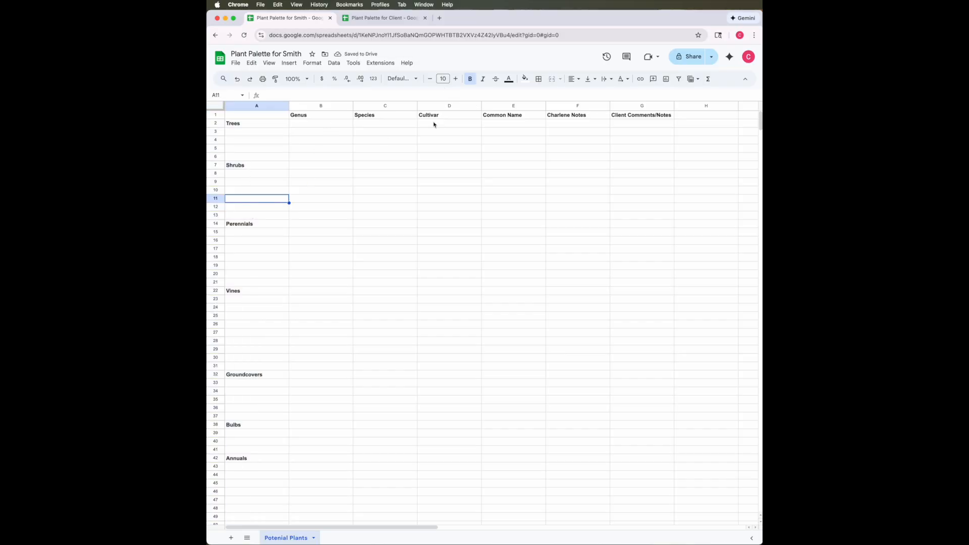
# Add a tree in row 3 with genus Acer, species pseudosieboldianum and common name Korean Maple, leaving the cultivar blank
pyautogui.click(316, 132)
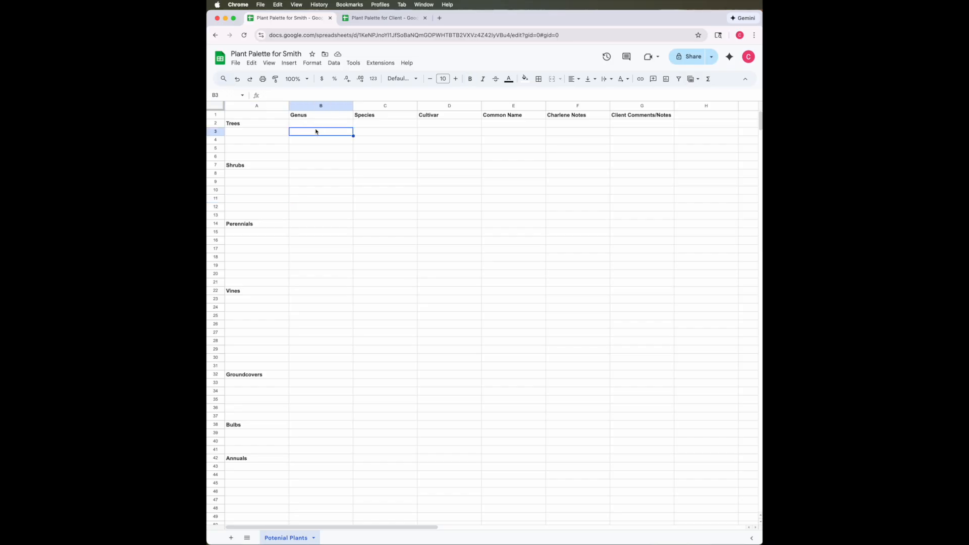
pyautogui.write('Acer')
pyautogui.press('Tab')
pyautogui.write('pseud')
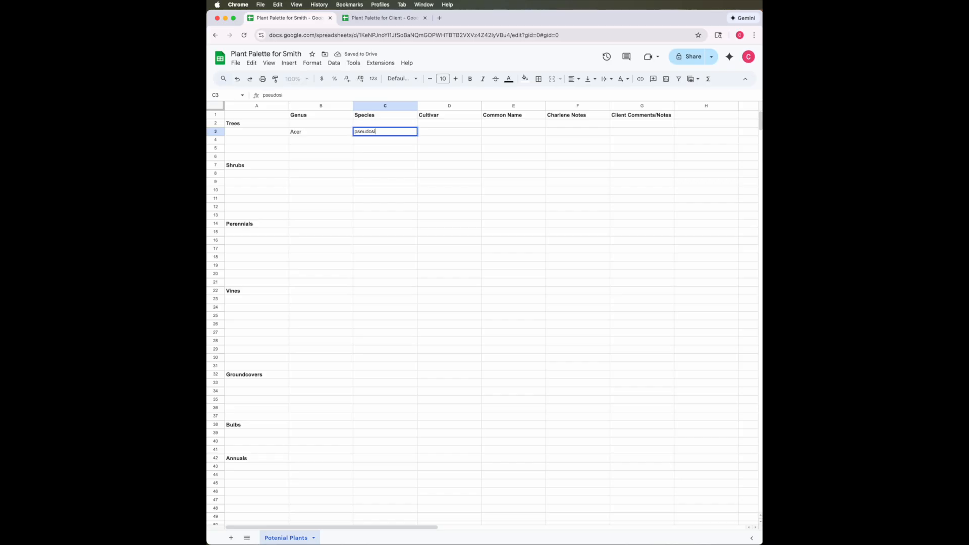
pyautogui.write('osieboldianum')
pyautogui.press('Tab')
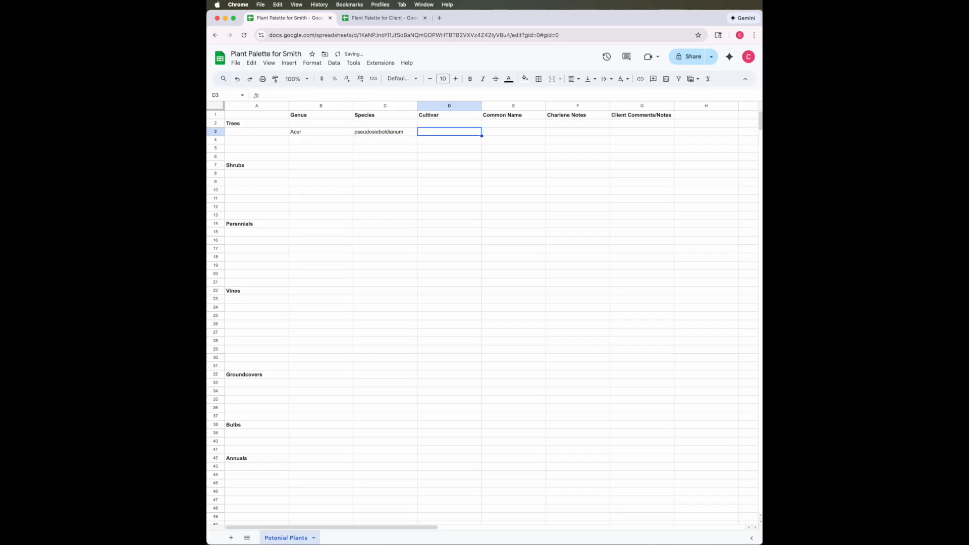
pyautogui.press('Tab')
pyautogui.write('Korean Maple')
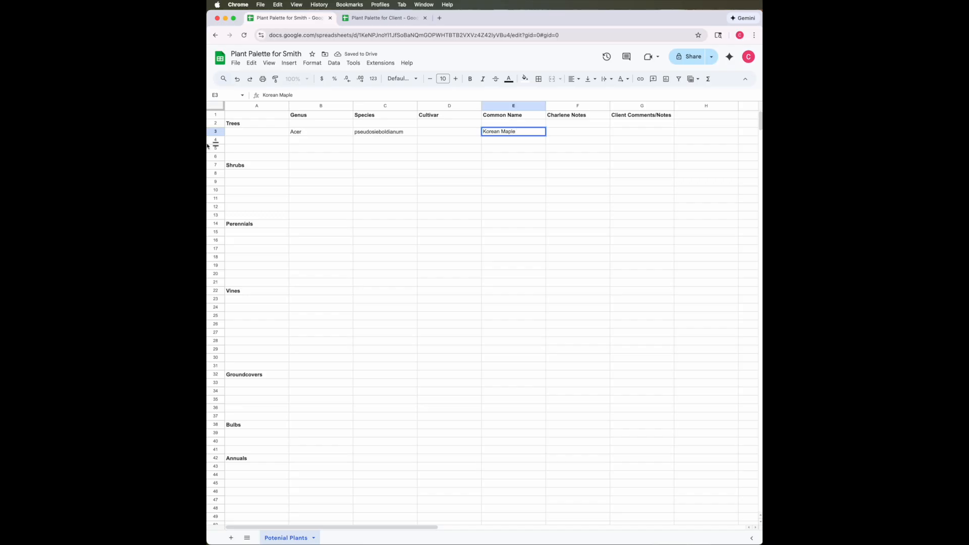
# Add a tree in row 4 with genus Malus, species sp. and common name Crabapple, leaving the cultivar blank
pyautogui.click(319, 142)
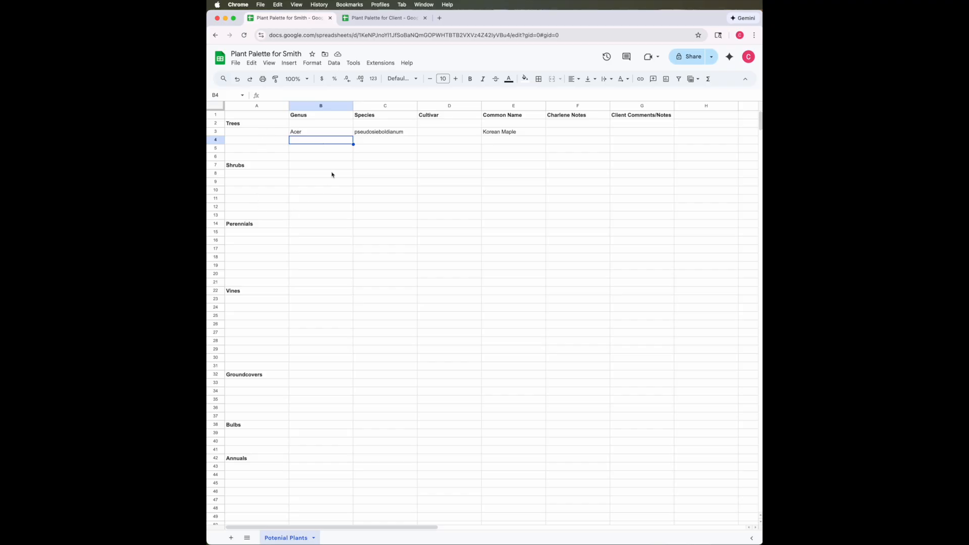
pyautogui.write('MAlus')
pyautogui.press('Tab')
pyautogui.write('sp.')
pyautogui.press('Tab')
pyautogui.press('Tab')
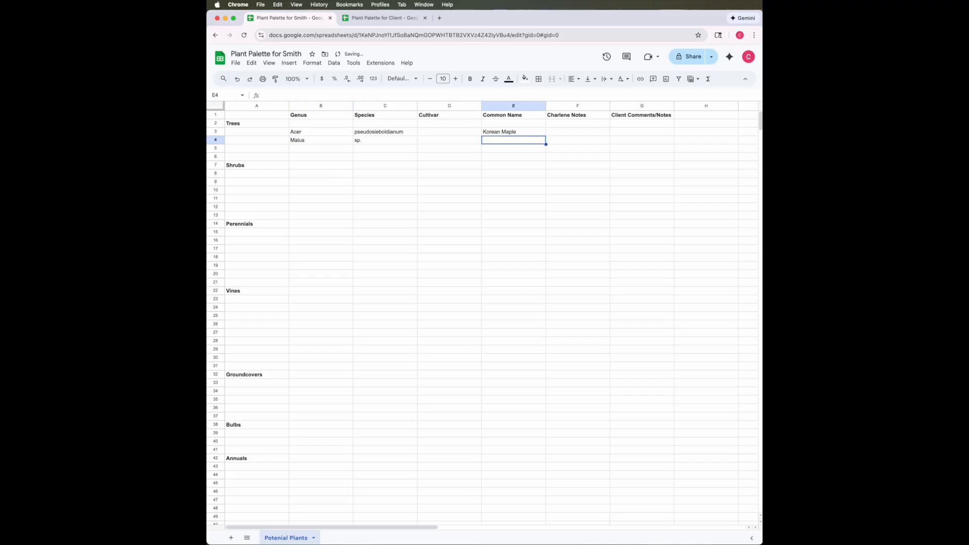
pyautogui.write('Craba')
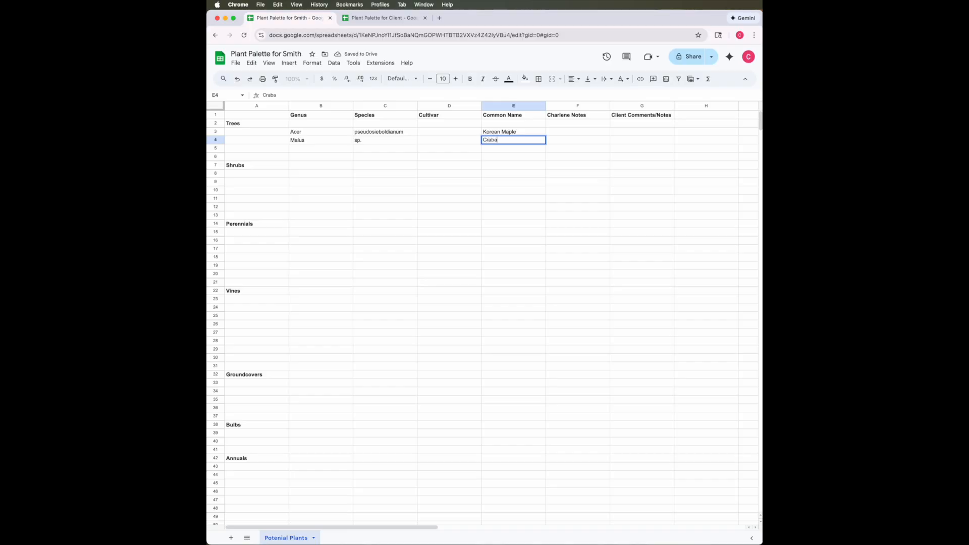
pyautogui.write('pple')
# Add a tree in row 5 with genus Larix, species decidua and Puli as the common name
pyautogui.click(297, 153)
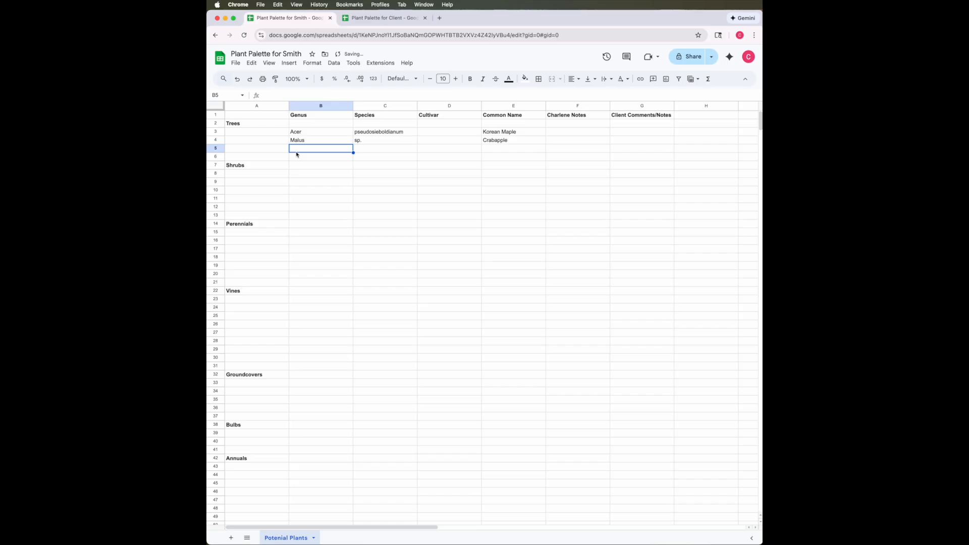
pyautogui.write('Larix')
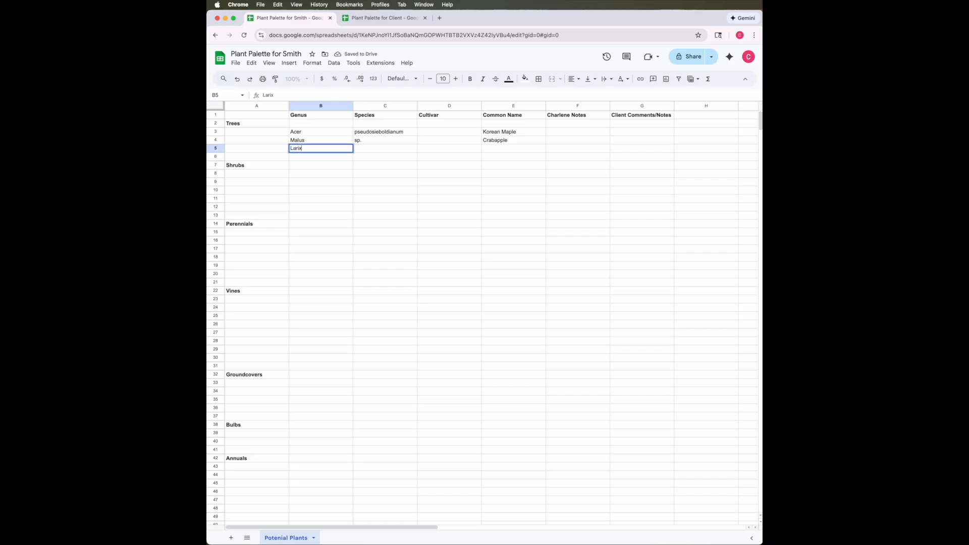
pyautogui.press('Tab')
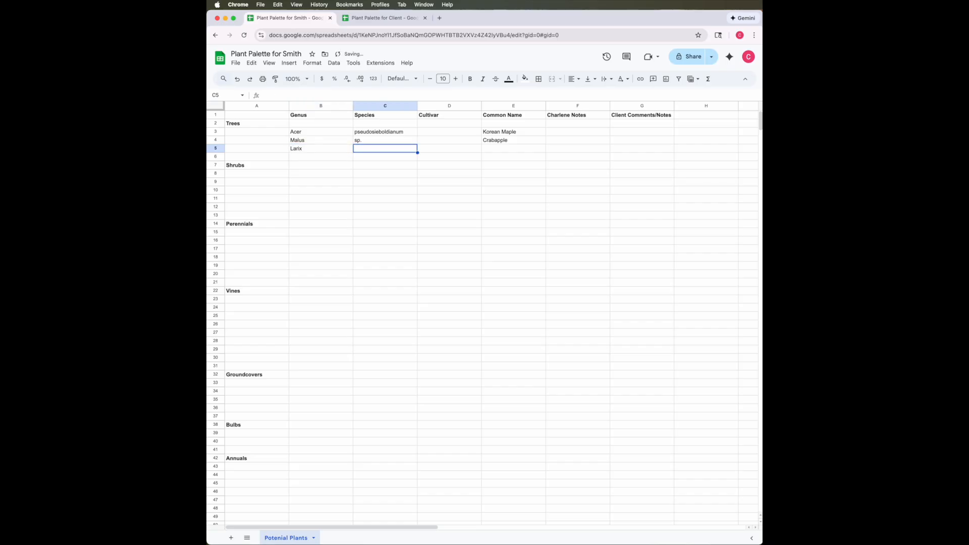
pyautogui.write('decidua')
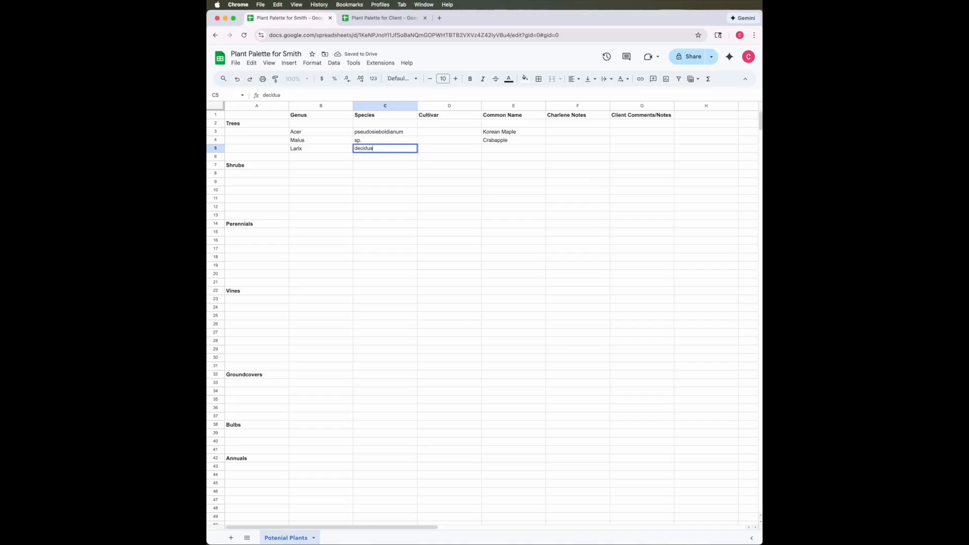
pyautogui.press('Tab')
pyautogui.press('Tab')
pyautogui.write('P')
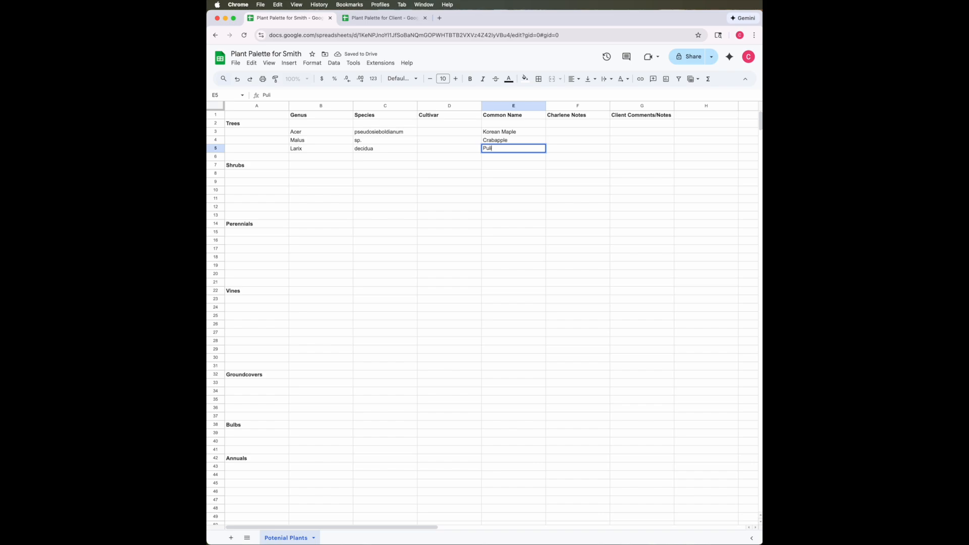
pyautogui.press('Tab')
pyautogui.click(320, 182)
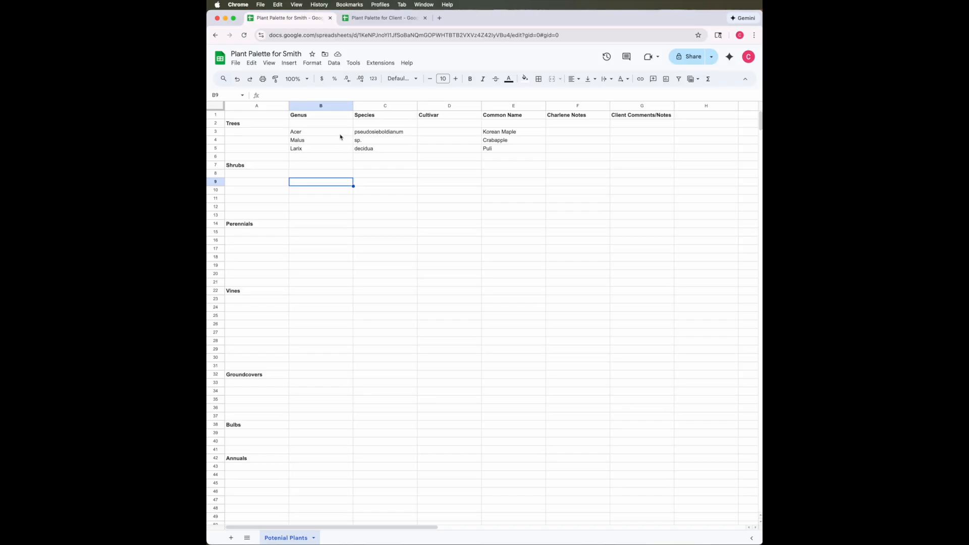
# Sort the three tree entries in B3:E5 alphabetically by genus, A to Z
pyautogui.moveTo(339, 134); pyautogui.dragTo(507, 155)
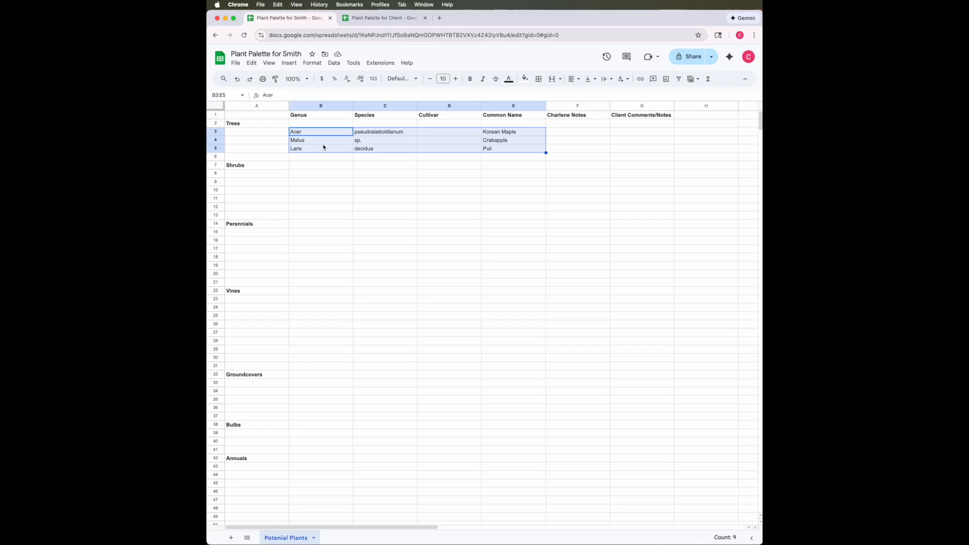
pyautogui.click(329, 65)
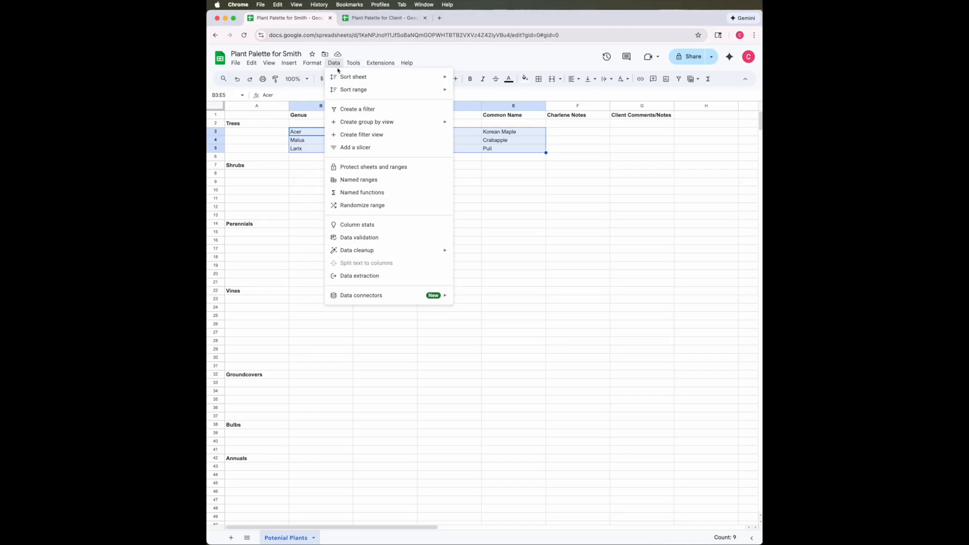
pyautogui.moveTo(341, 92)
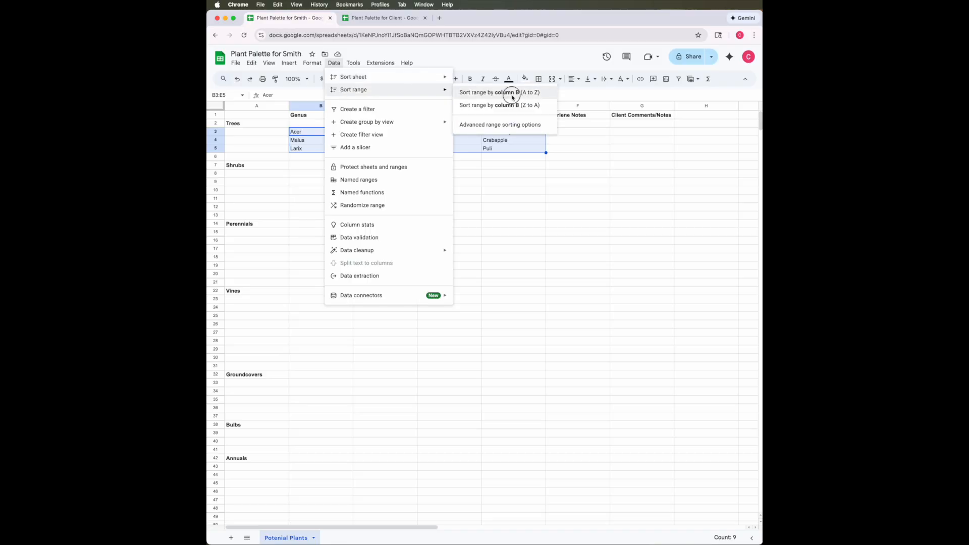
pyautogui.click(510, 96)
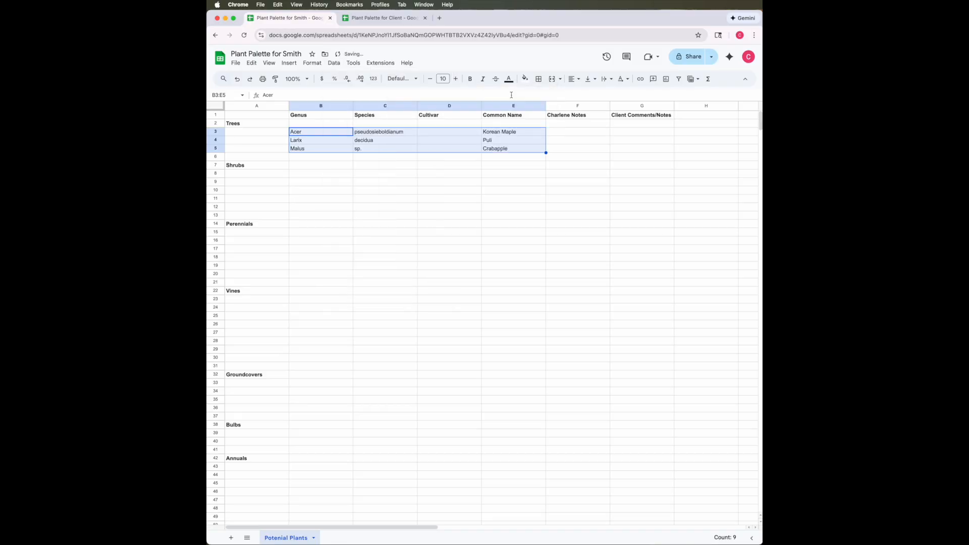
pyautogui.click(389, 165)
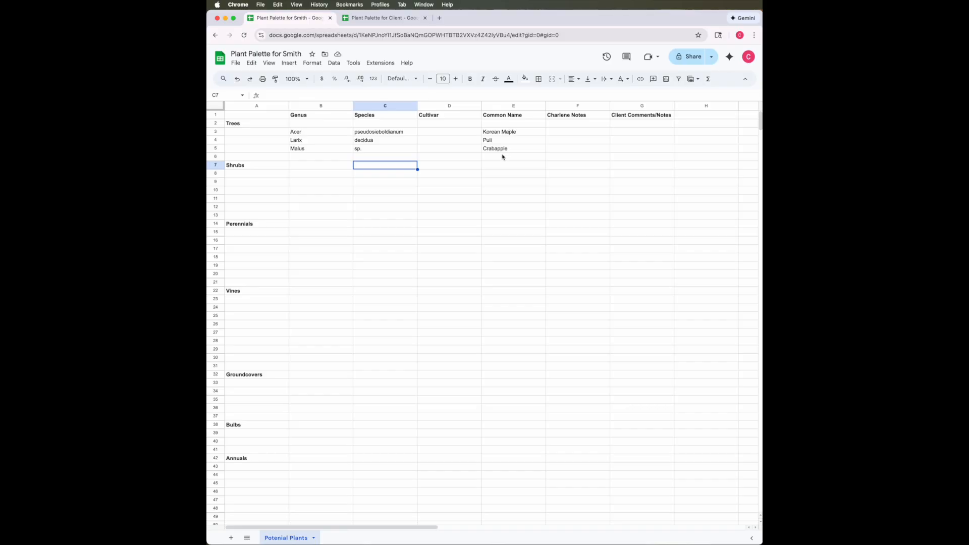
pyautogui.click(484, 163)
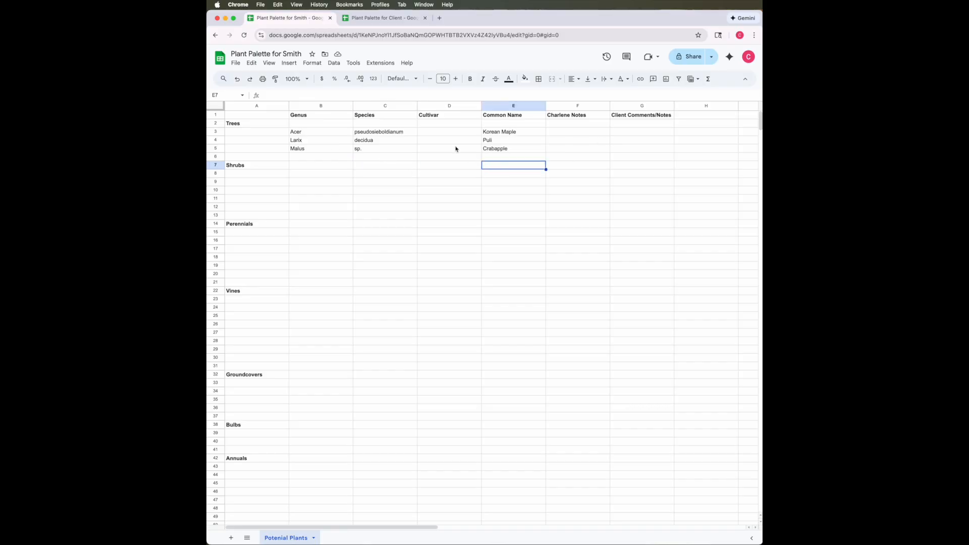
# Enter the note "small, hardier than japanese maple" in column F for the Korean Maple
pyautogui.click(570, 135)
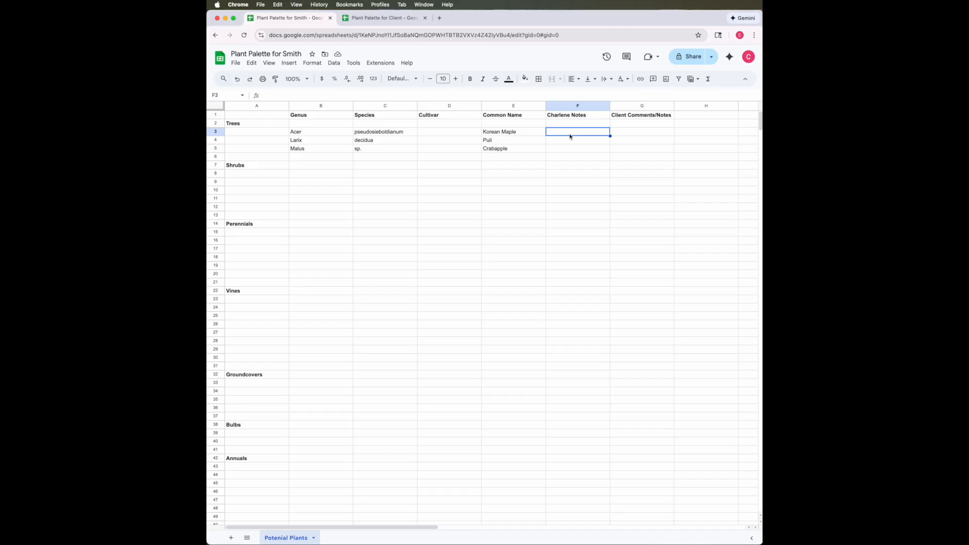
pyautogui.write('small, hardier than jam')
pyautogui.press('BackSpace')
pyautogui.press('BackSpace')
pyautogui.write('apanese maple')
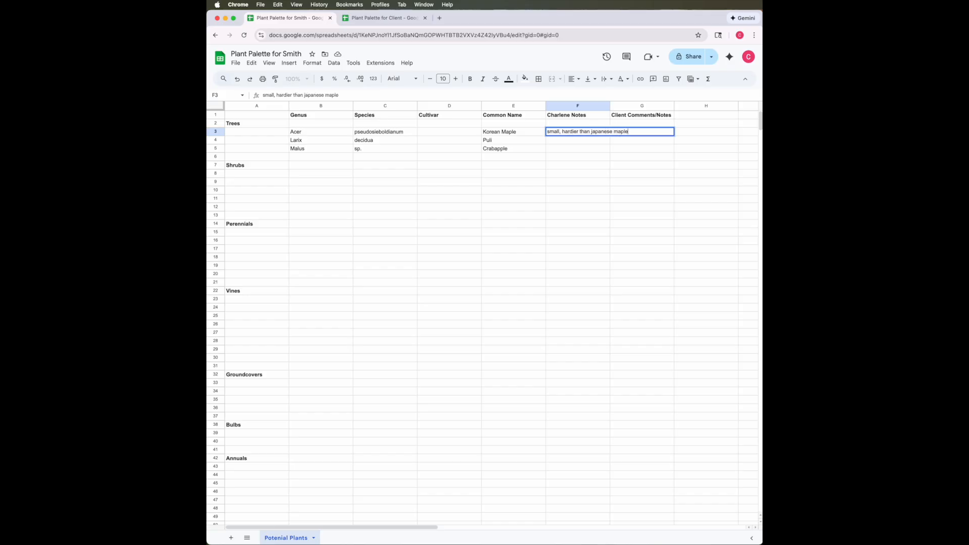
# Enter the note "deciduous evergreen/conifer" in column F for the Larix decidua row
pyautogui.click(564, 154)
pyautogui.click(564, 143)
pyautogui.write('d')
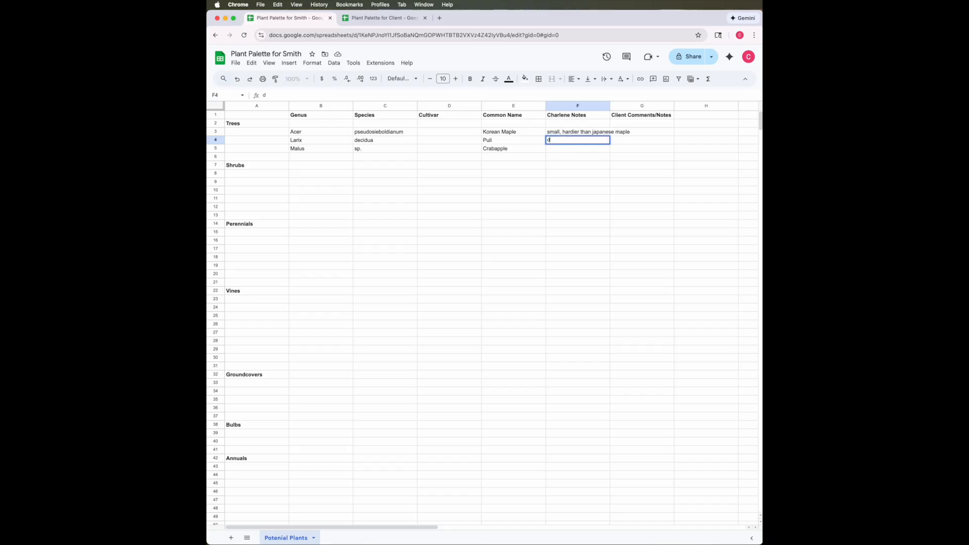
pyautogui.write('eciduous evergreen/confier')
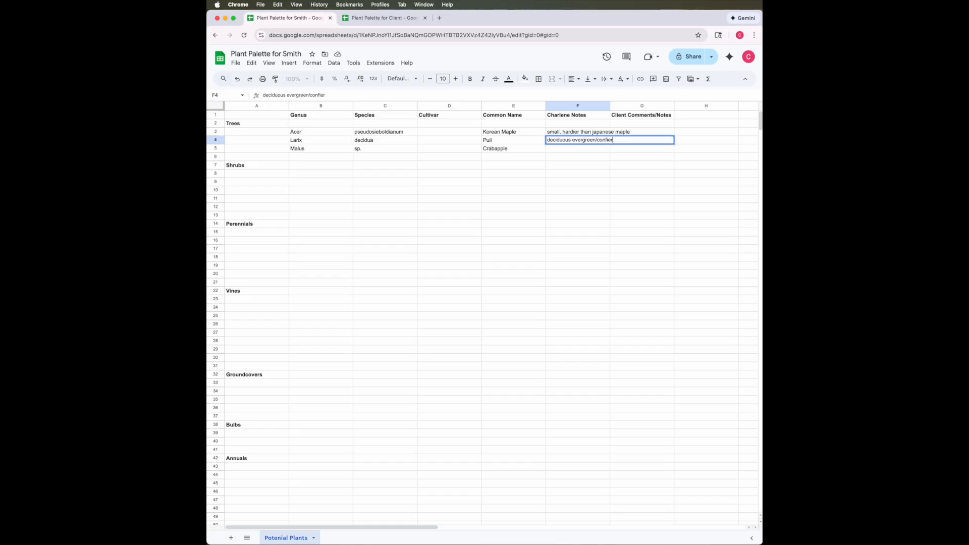
pyautogui.press('BackSpace')
pyautogui.press('BackSpace')
pyautogui.write('fer')
pyautogui.press('Return')
# Enter the note "client - pick" in column F for the Crabapple
pyautogui.write('client')
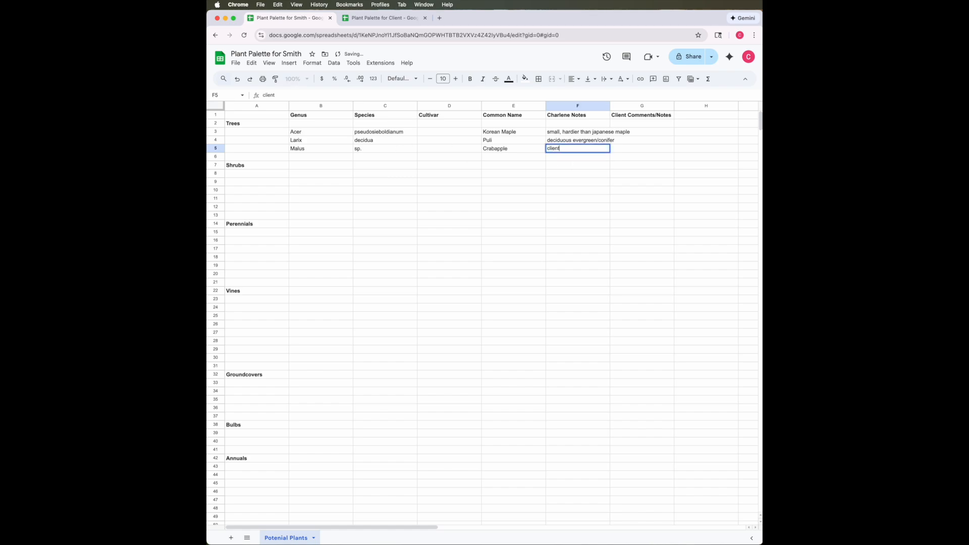
pyautogui.write(' - pick')
pyautogui.click(608, 207)
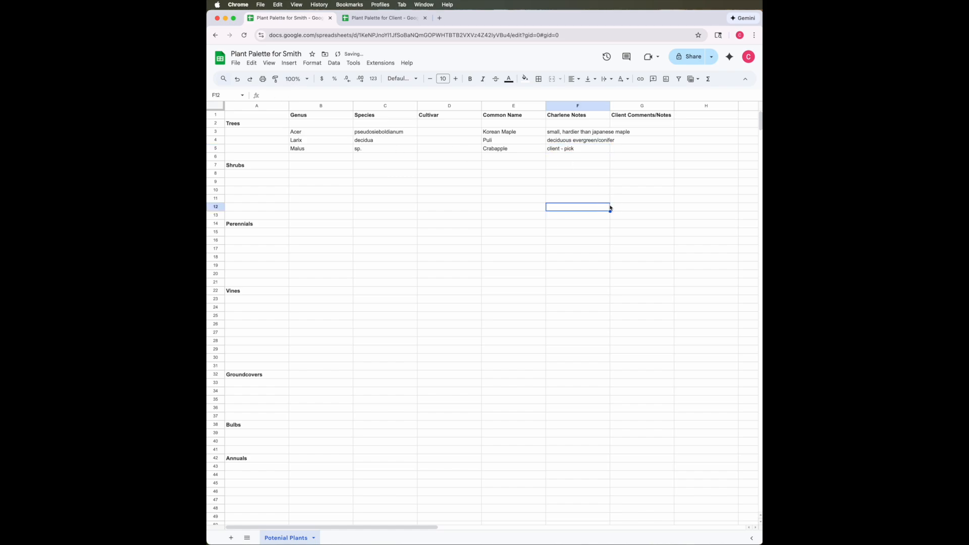
pyautogui.click(569, 151)
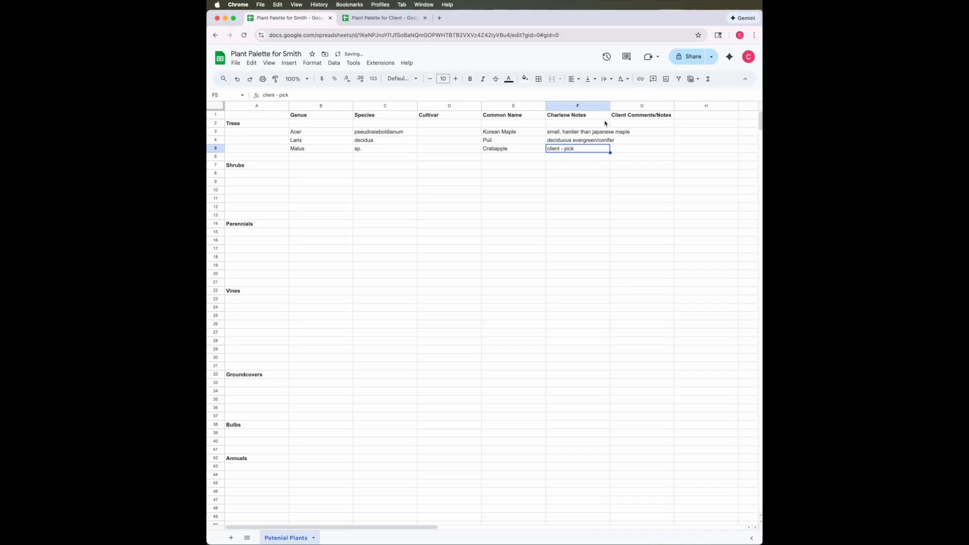
# Widen column F to fit its longest note and make the Client Comments/Notes column much wider
pyautogui.moveTo(611, 107); pyautogui.dragTo(635, 106)
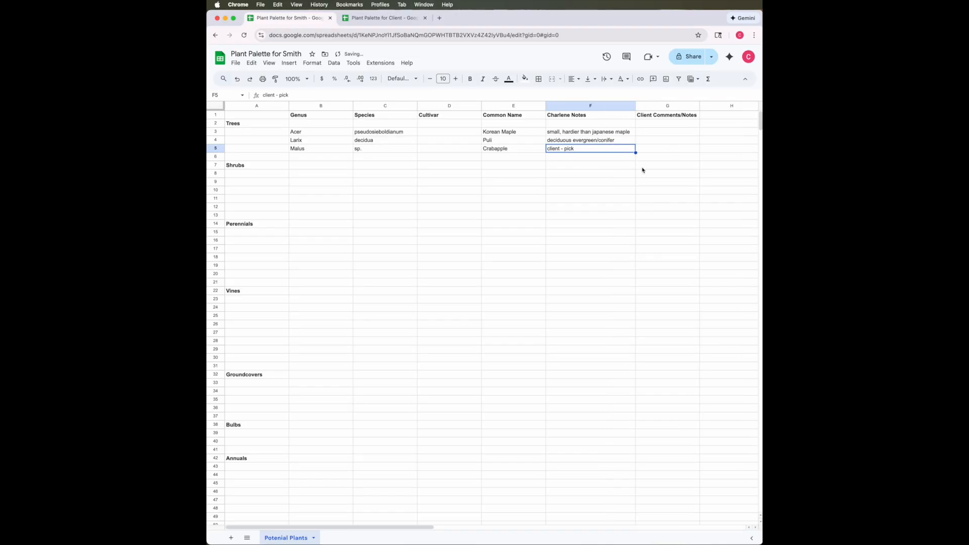
pyautogui.moveTo(635, 107); pyautogui.dragTo(636, 107)
pyautogui.moveTo(701, 106); pyautogui.dragTo(753, 106)
pyautogui.hscroll(2, 697, 151)
pyautogui.moveTo(632, 106); pyautogui.dragTo(705, 105)
pyautogui.hscroll(-2, 540, 180)
pyautogui.click(295, 177)
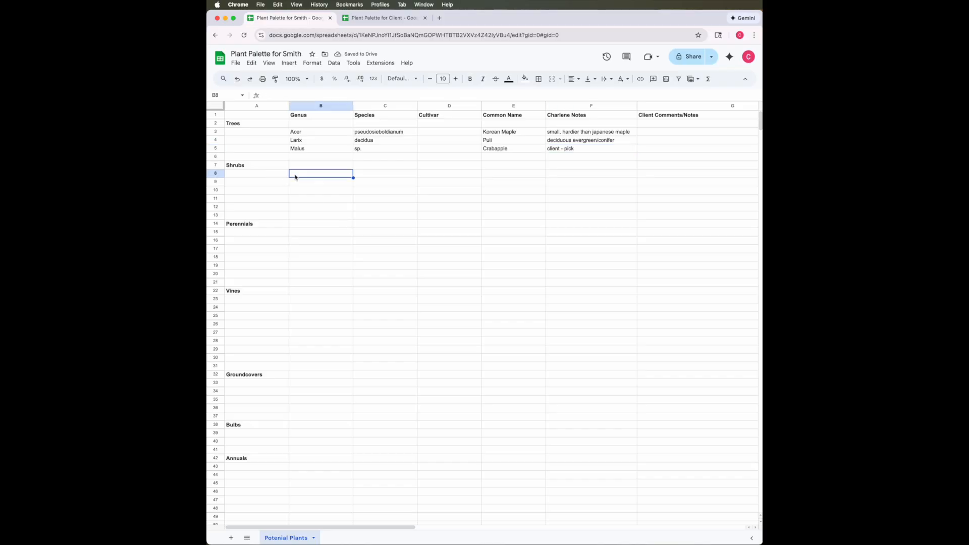
pyautogui.scroll(-3, 304, 391)
pyautogui.scroll(3, 304, 391)
pyautogui.click(661, 132)
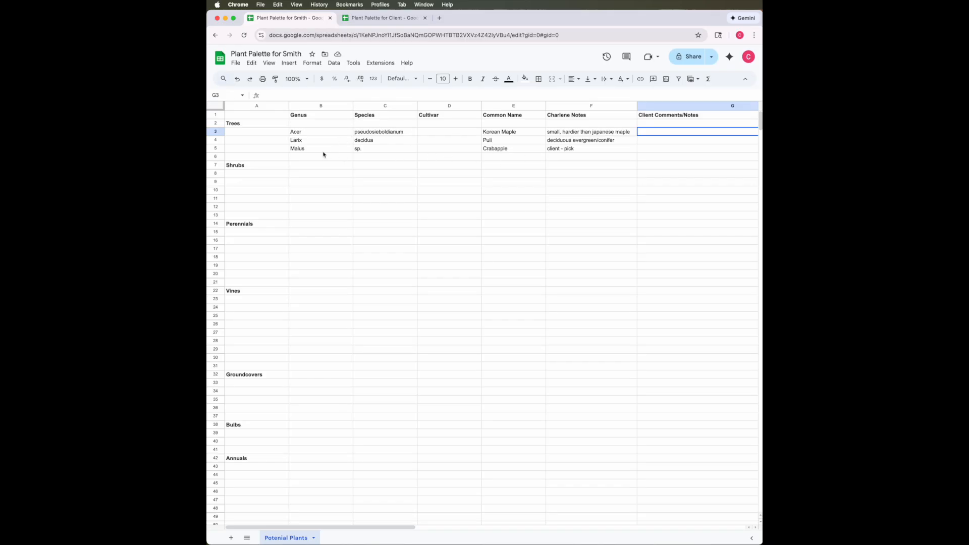
pyautogui.moveTo(313, 135); pyautogui.dragTo(492, 133)
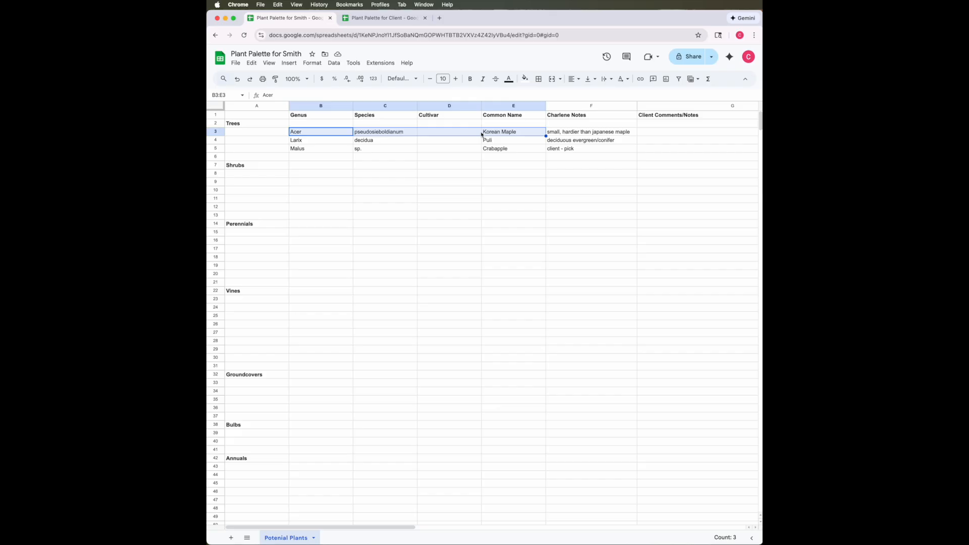
pyautogui.click(700, 132)
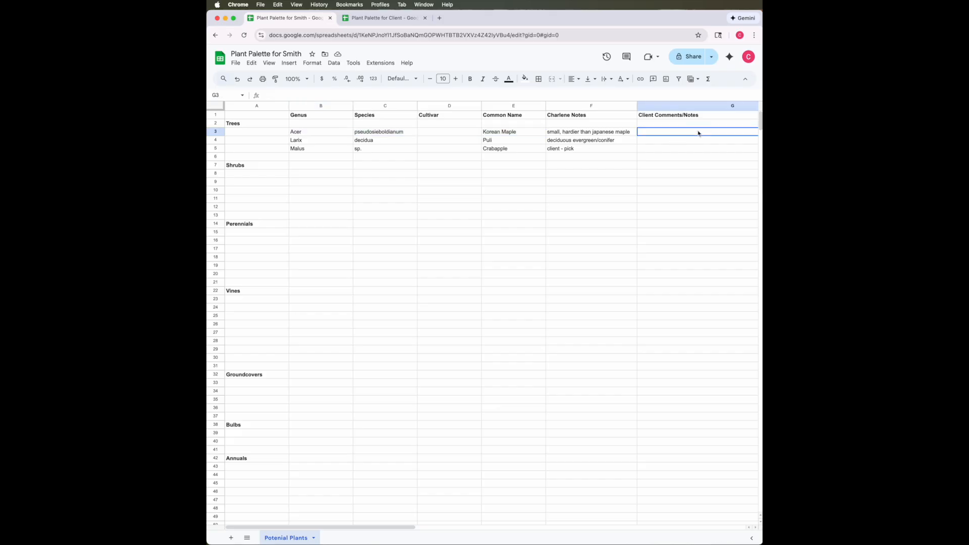
pyautogui.click(428, 191)
# Switch to the Plant Palette for Client spreadsheet and examine its plant categories, notes columns and color key
pyautogui.click(392, 19)
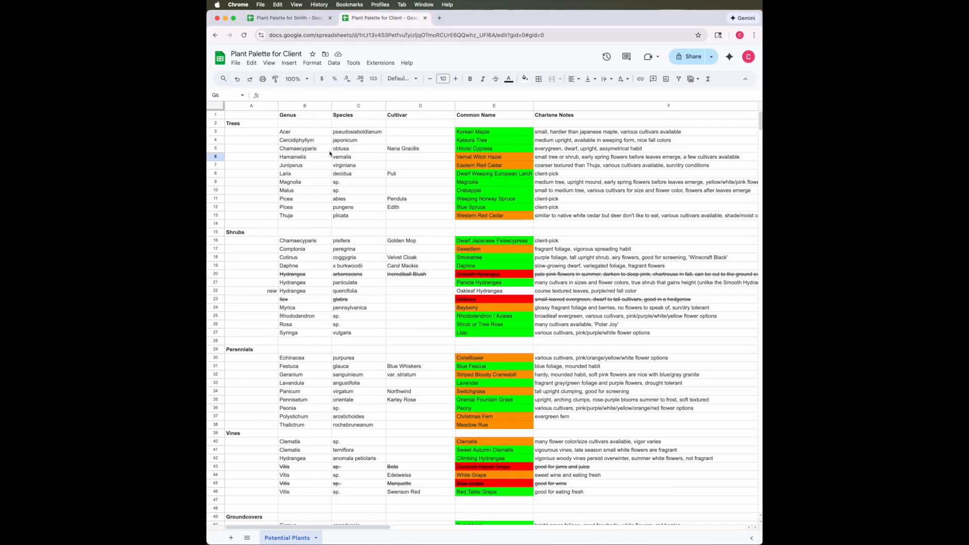
pyautogui.scroll(-3, 389, 253)
pyautogui.scroll(3, 392, 253)
pyautogui.hscroll(5, 612, 115)
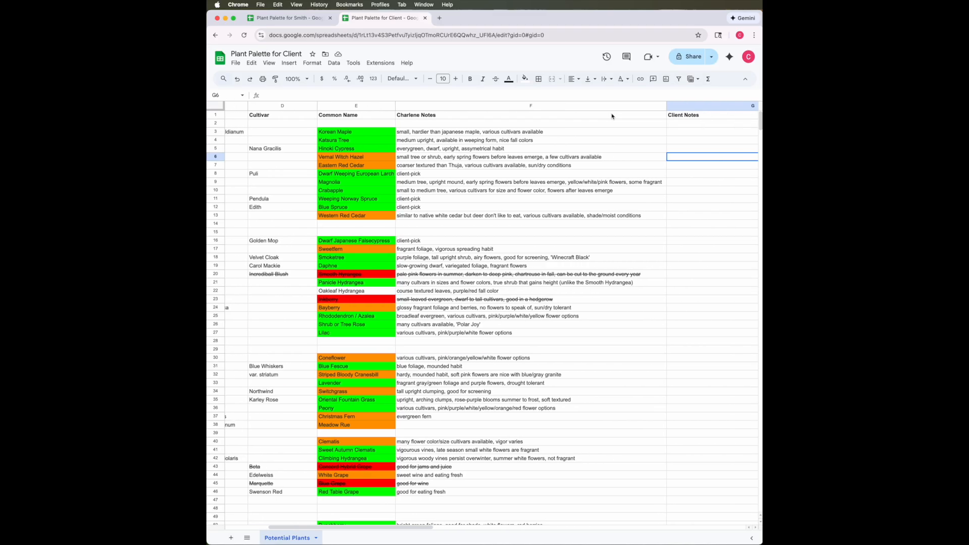
pyautogui.hscroll(3, 612, 116)
pyautogui.click(599, 123)
pyautogui.hscroll(-8, 440, 251)
pyautogui.scroll(-7, 440, 251)
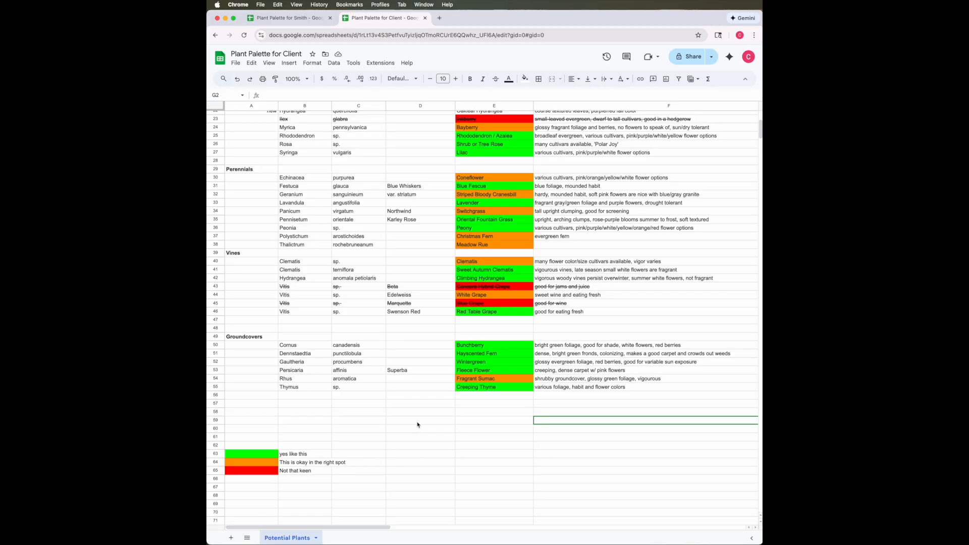
pyautogui.scroll(5, 418, 425)
pyautogui.scroll(2, 417, 425)
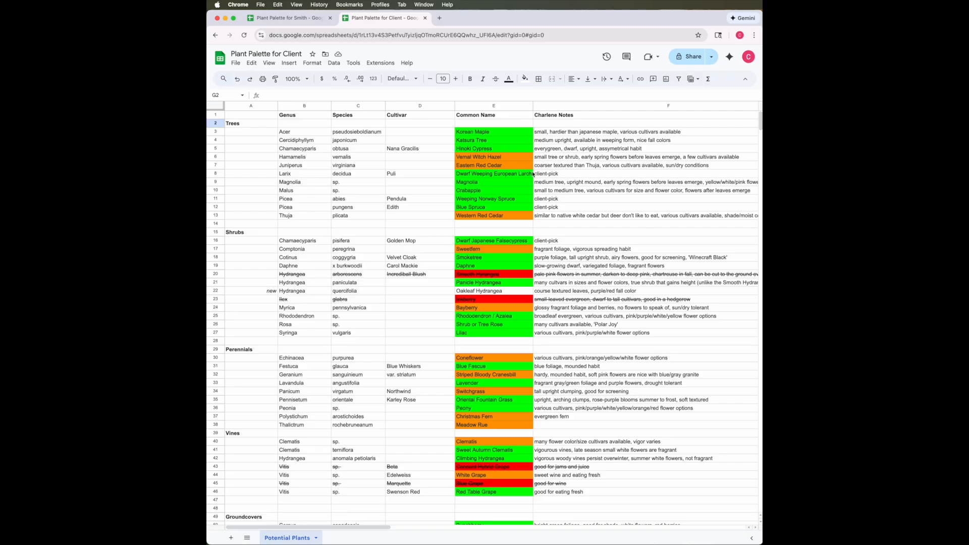
# Examine the color-coded common names and struck-through plants, comparing them with the color key below the list
pyautogui.scroll(-2, 527, 234)
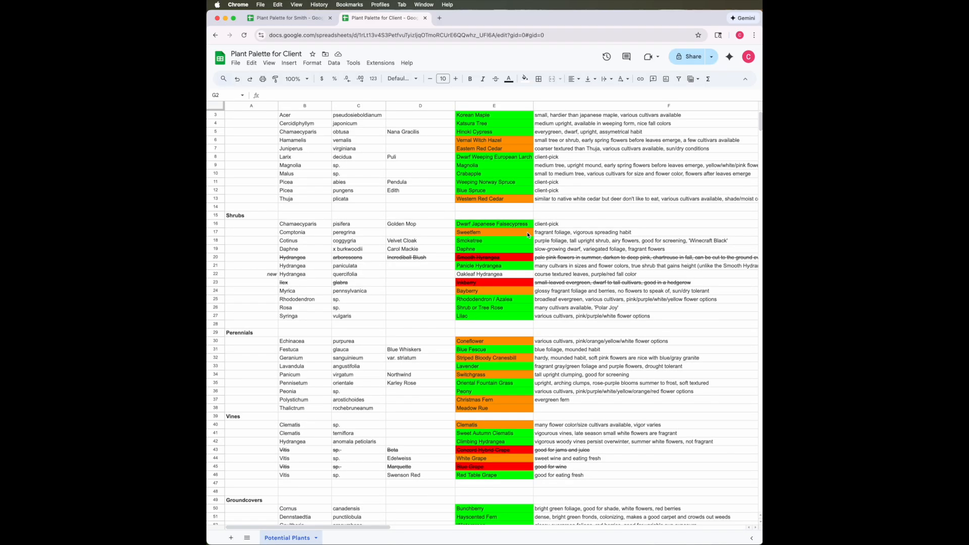
pyautogui.scroll(2, 528, 235)
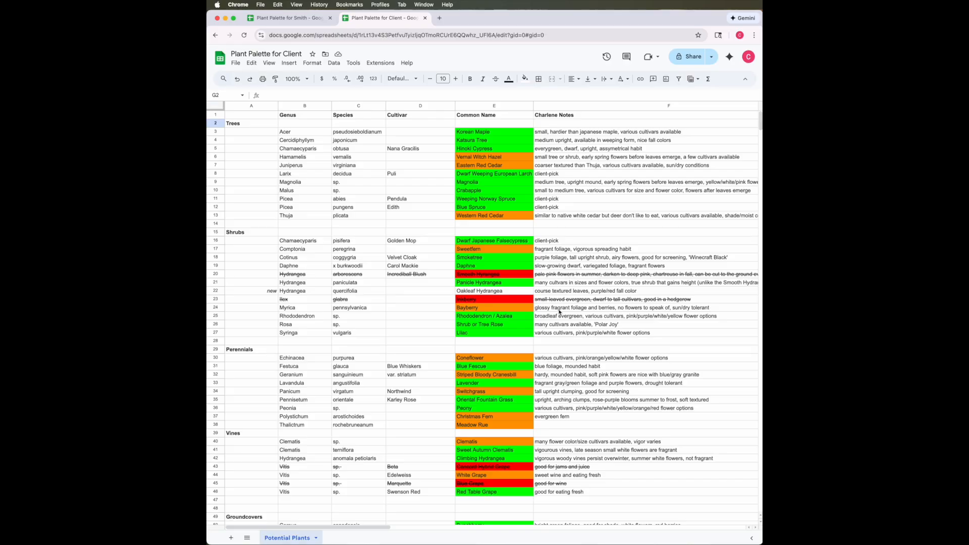
pyautogui.scroll(-1, 559, 312)
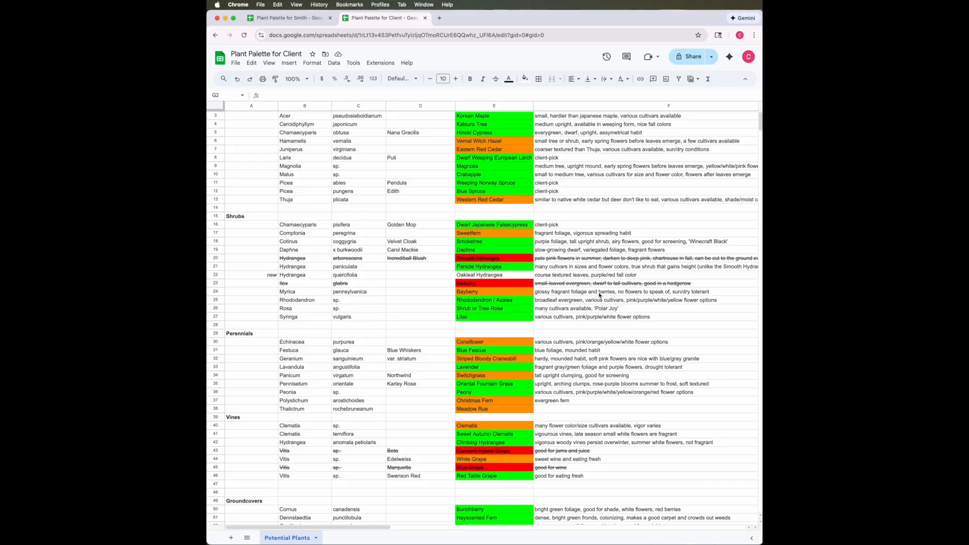
pyautogui.click(531, 283)
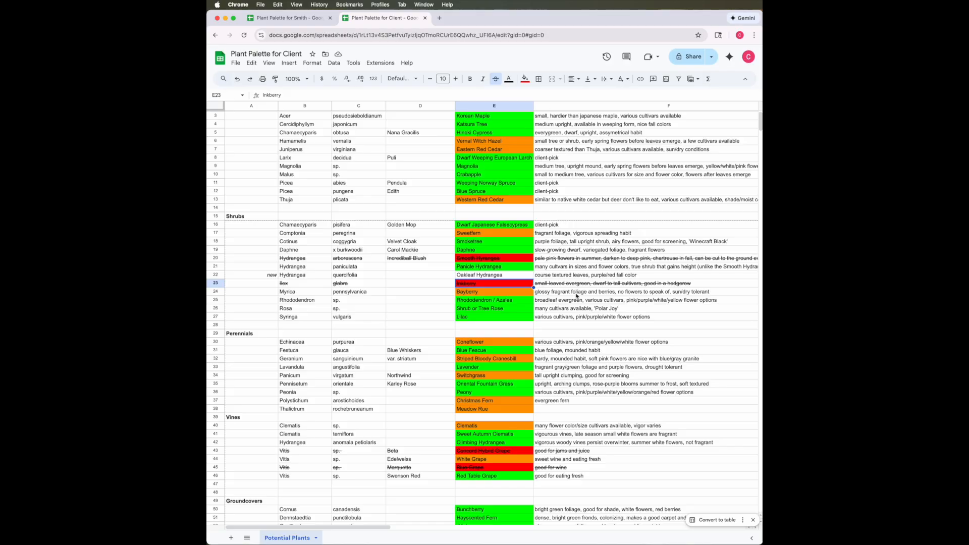
pyautogui.scroll(-8, 492, 287)
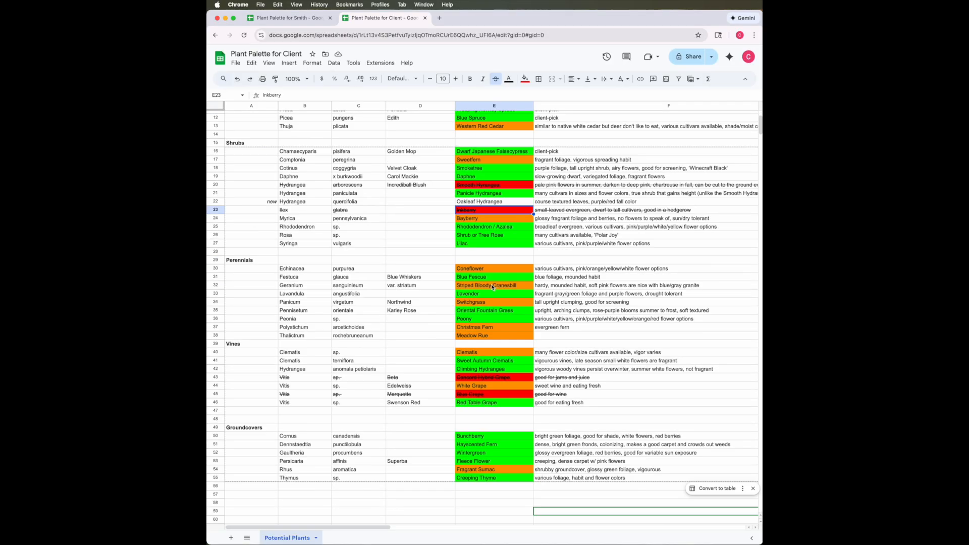
pyautogui.click(299, 490)
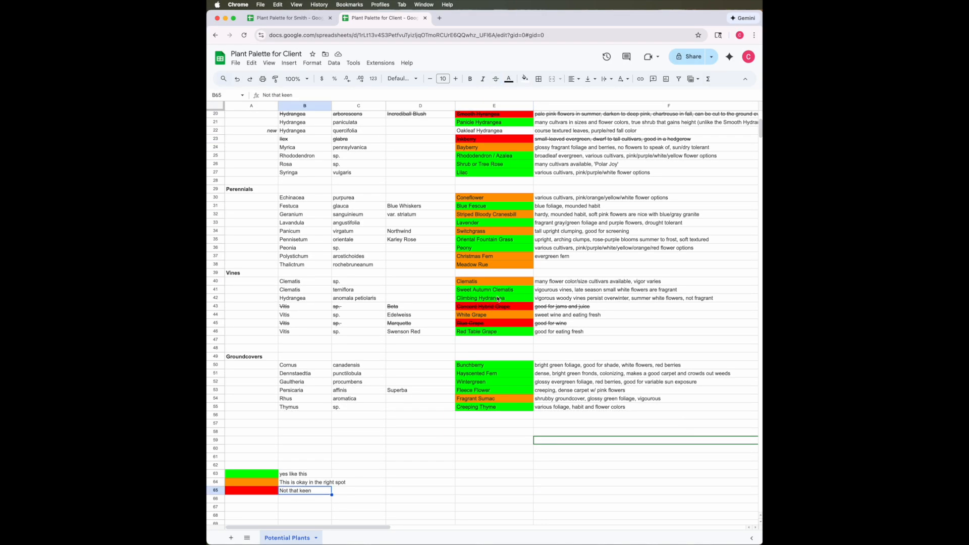
pyautogui.scroll(5, 507, 256)
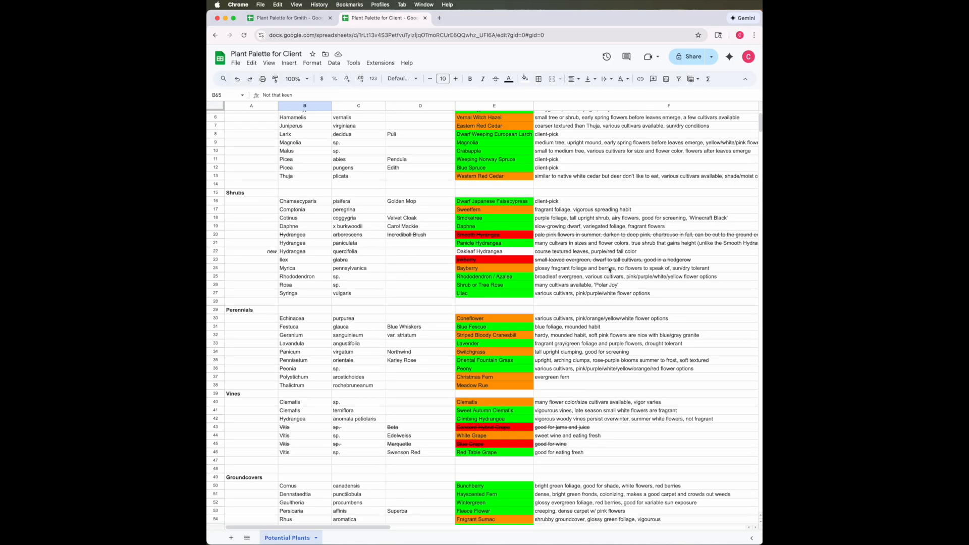
pyautogui.scroll(-1, 606, 376)
pyautogui.scroll(-2, 607, 376)
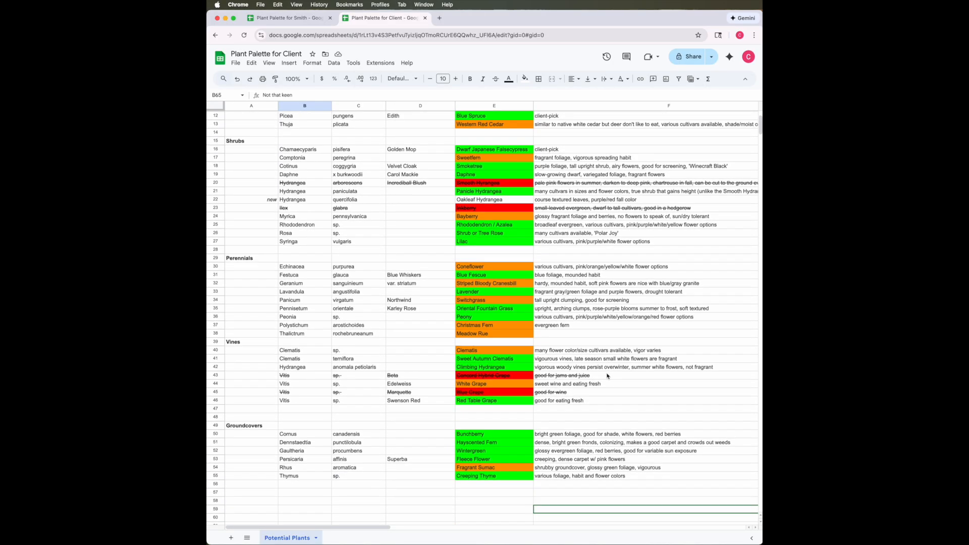
pyautogui.scroll(5, 607, 376)
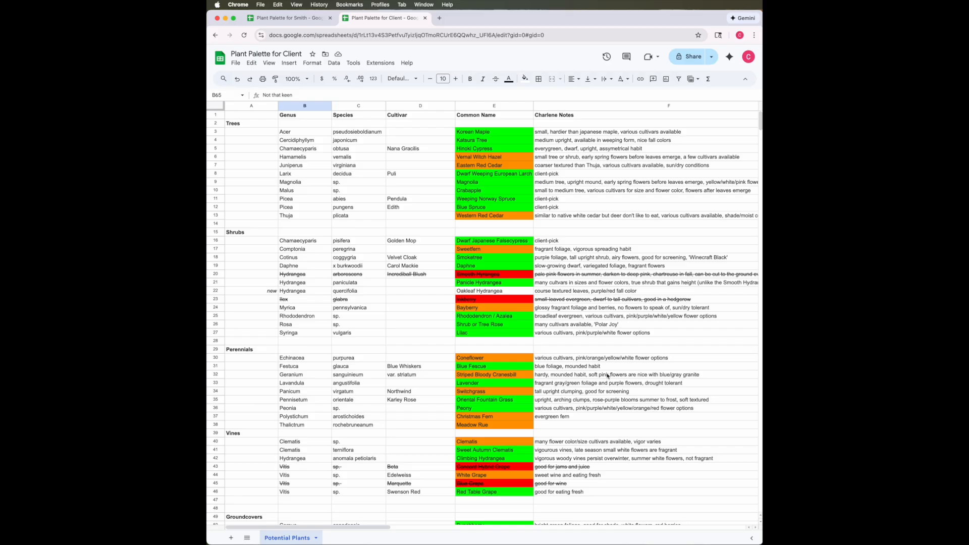